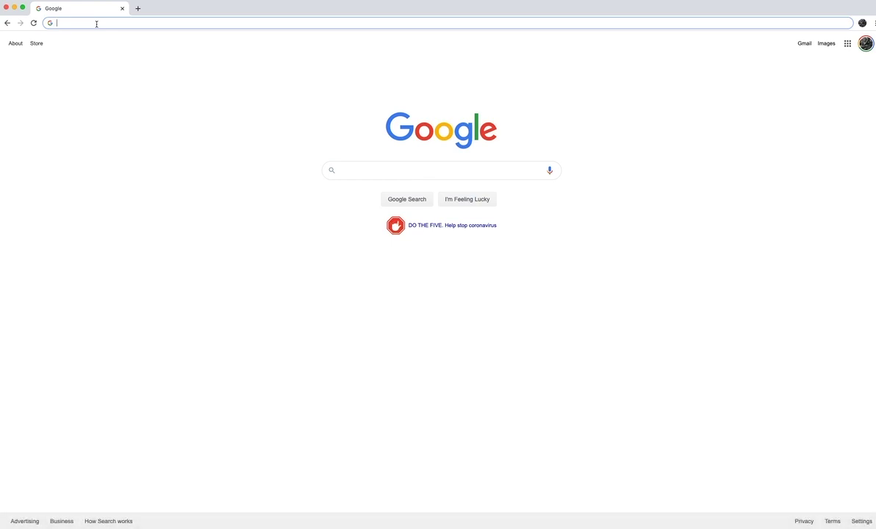
Load the figma.com home page by entering 'fig' in the Chrome address bar
{"action": "type", "text": "fig"}
{"action": "key", "text": "Return"}
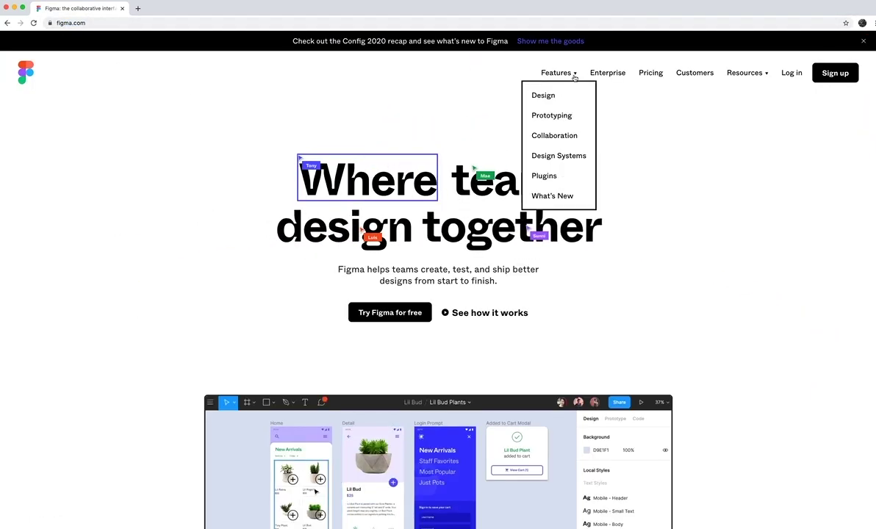
{"action": "mouse_move", "coordinate": [768, 76]}
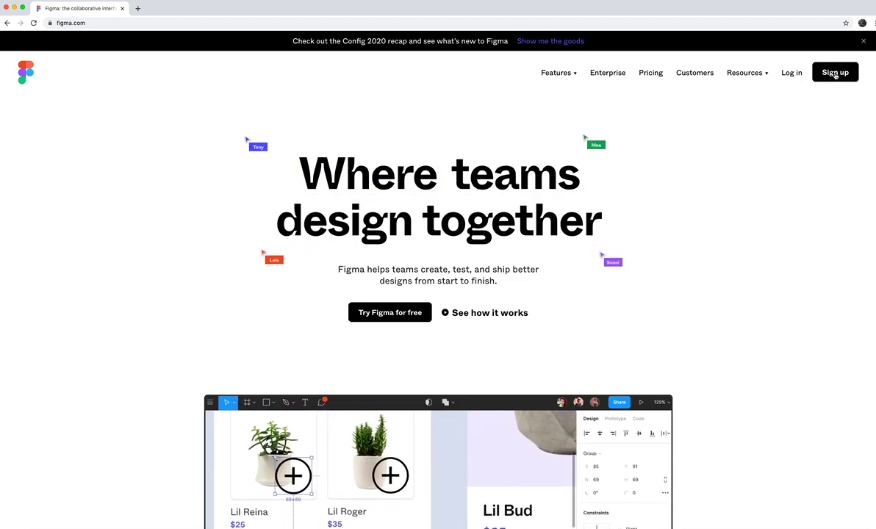
Start a Figma sign-up by entering the account e-mail address and a password
{"action": "left_click", "coordinate": [834, 74]}
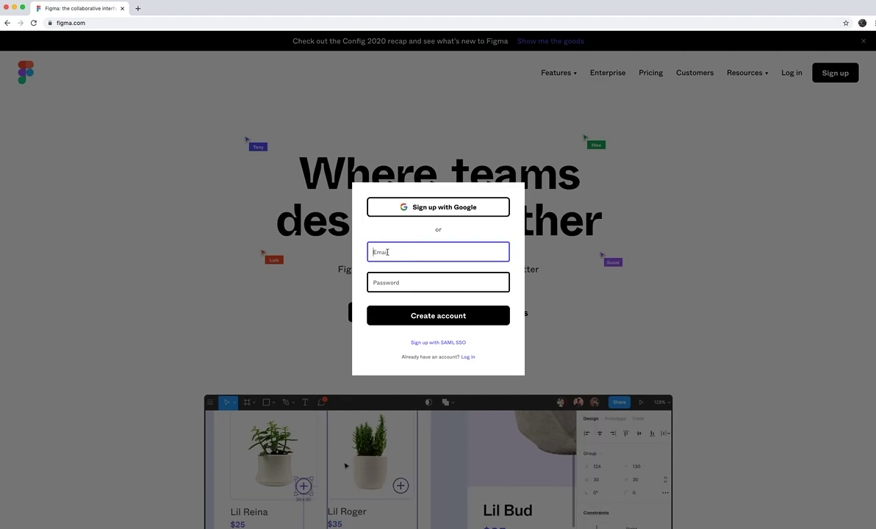
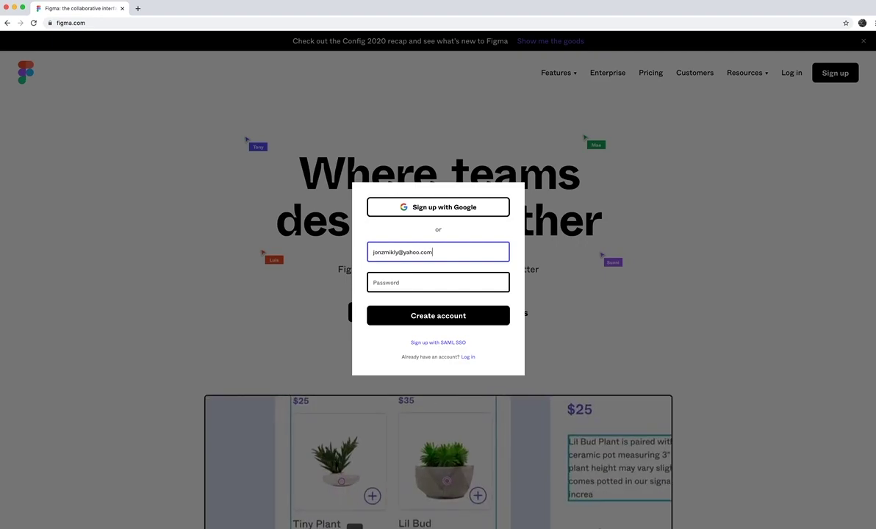
{"action": "left_click", "coordinate": [406, 280]}
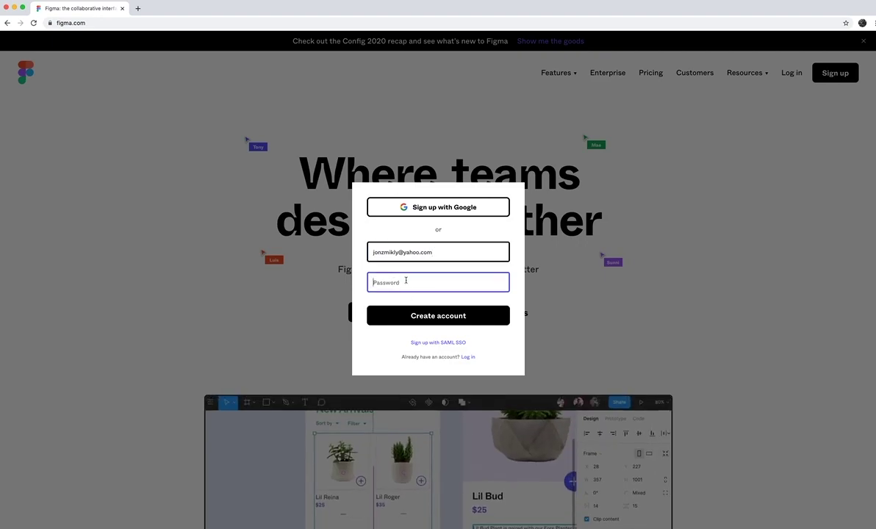
{"action": "type", "text": "p"}
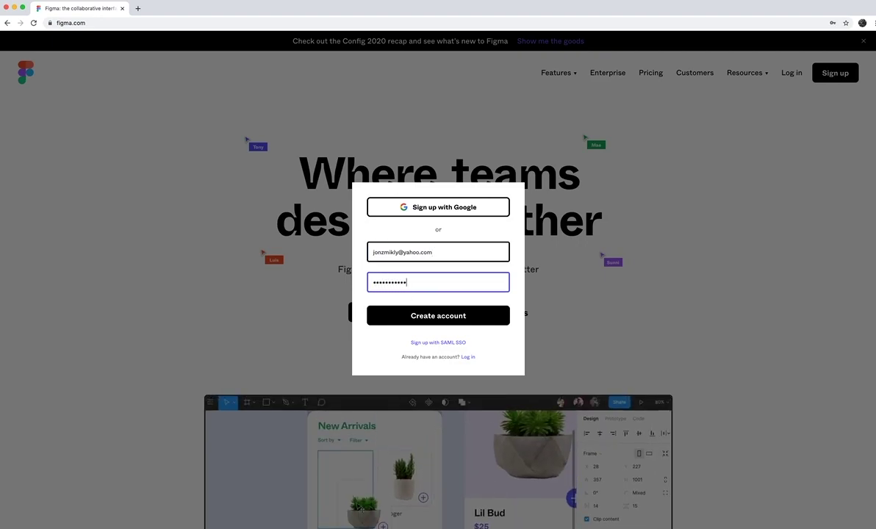
{"action": "left_click", "coordinate": [411, 314]}
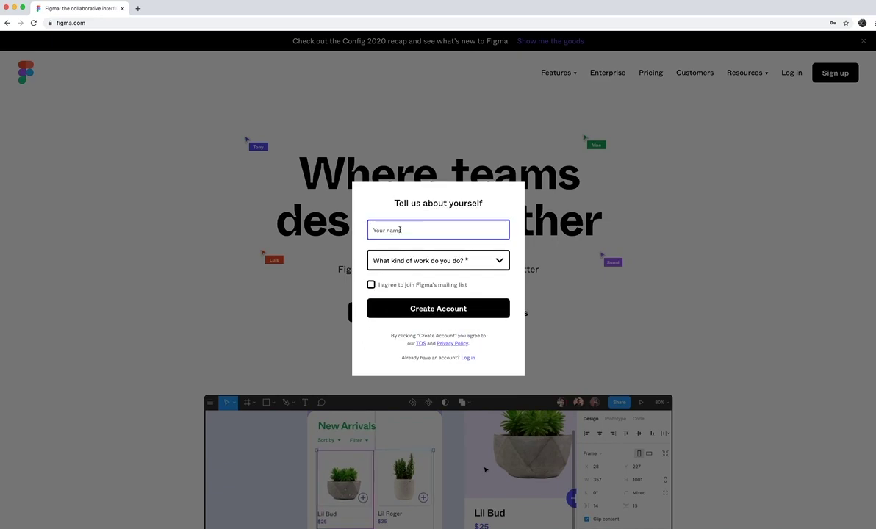
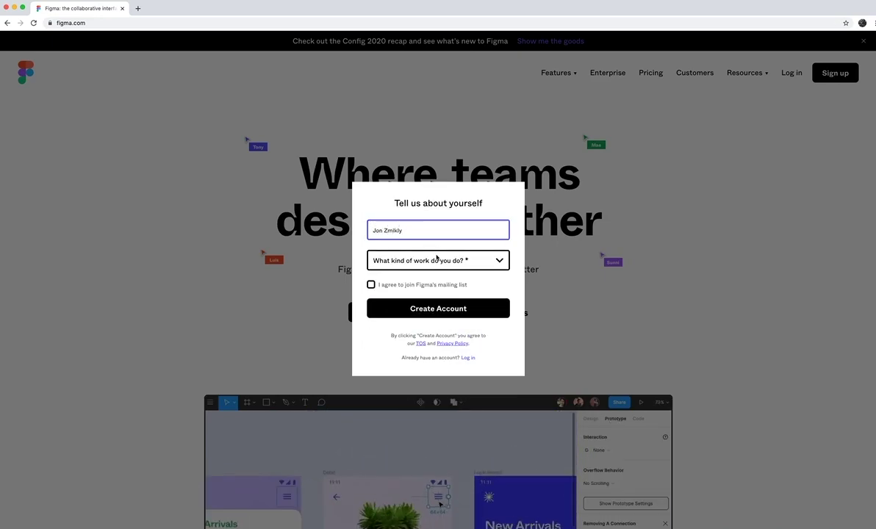
Complete the profile with the user's full name, work type Other, and a mailing-list opt-in
{"action": "left_click", "coordinate": [416, 261]}
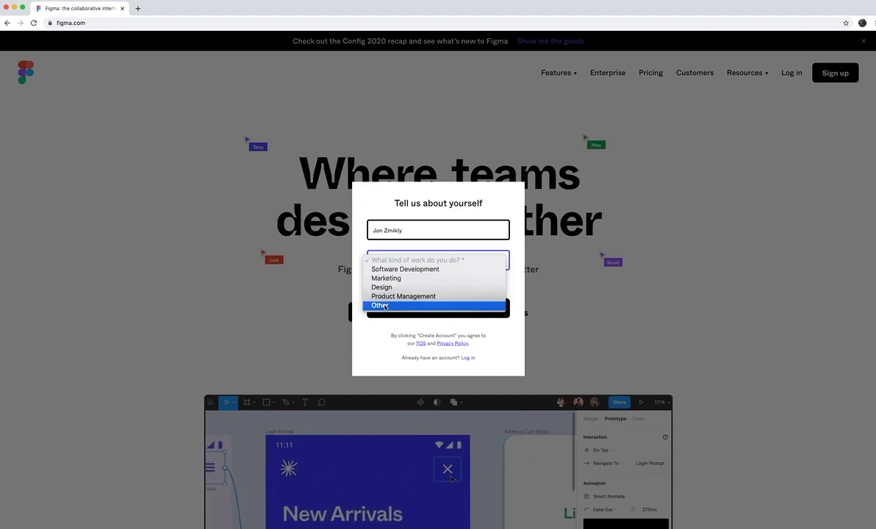
{"action": "left_click", "coordinate": [385, 306]}
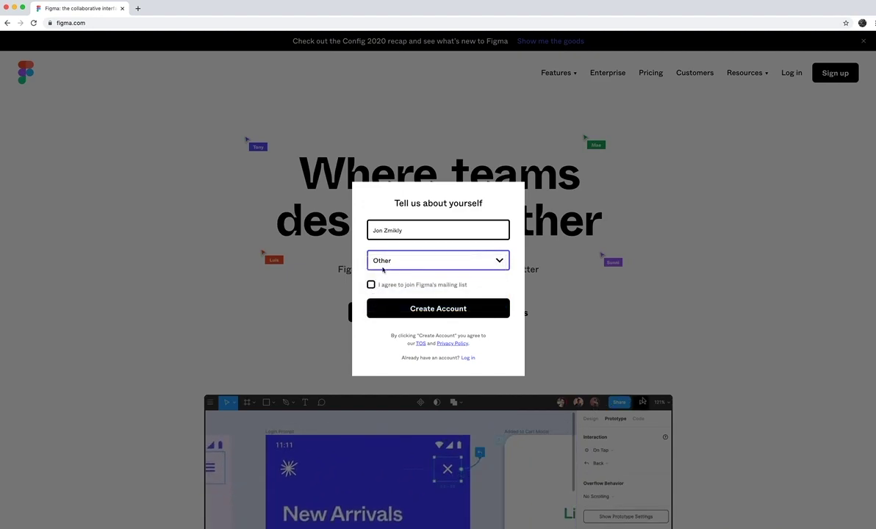
{"action": "left_click", "coordinate": [371, 284]}
{"action": "left_click", "coordinate": [420, 308]}
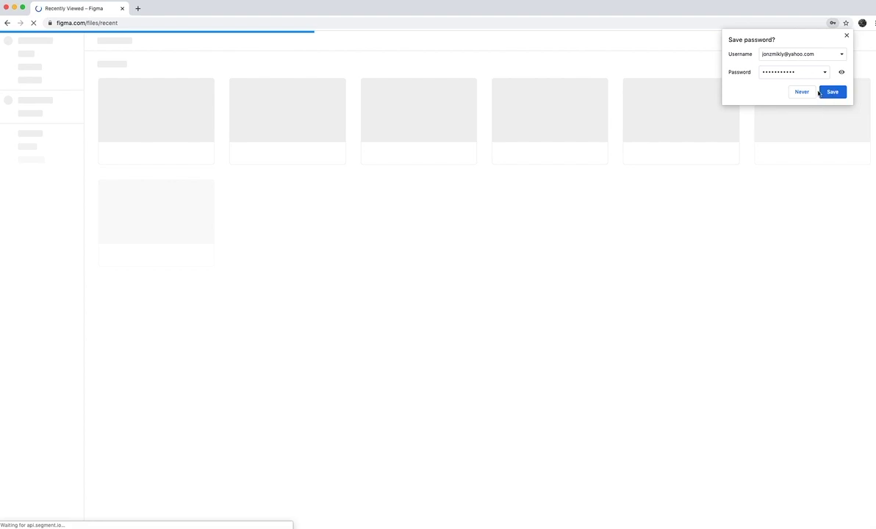
Save the password in Chrome and skip through the welcome tour without naming a team
{"action": "left_click", "coordinate": [833, 91]}
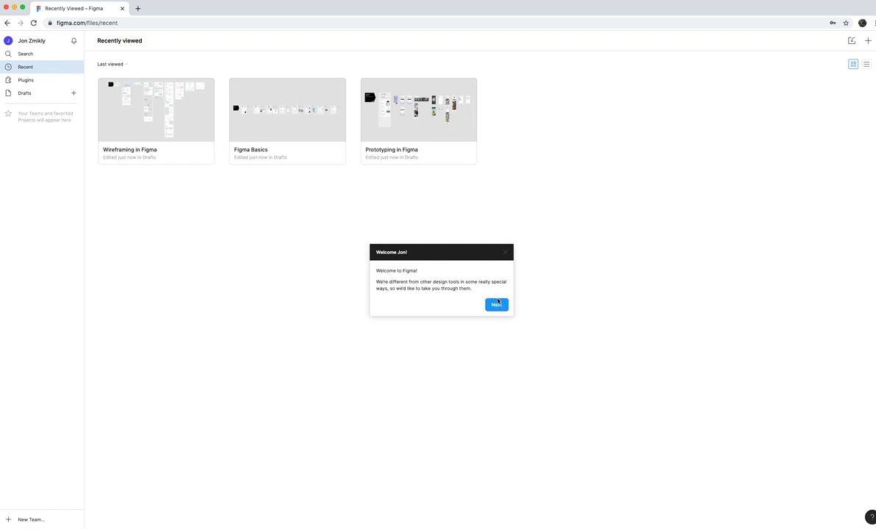
{"action": "left_click", "coordinate": [496, 303]}
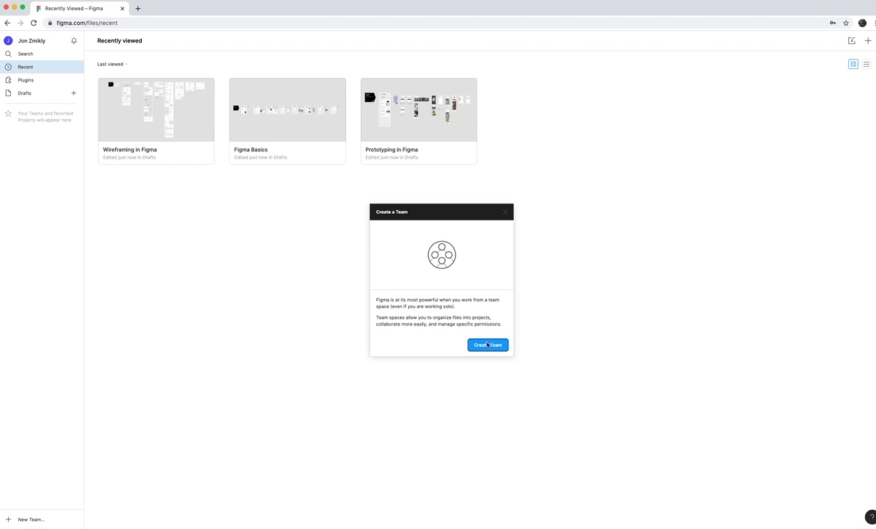
{"action": "left_click", "coordinate": [486, 346]}
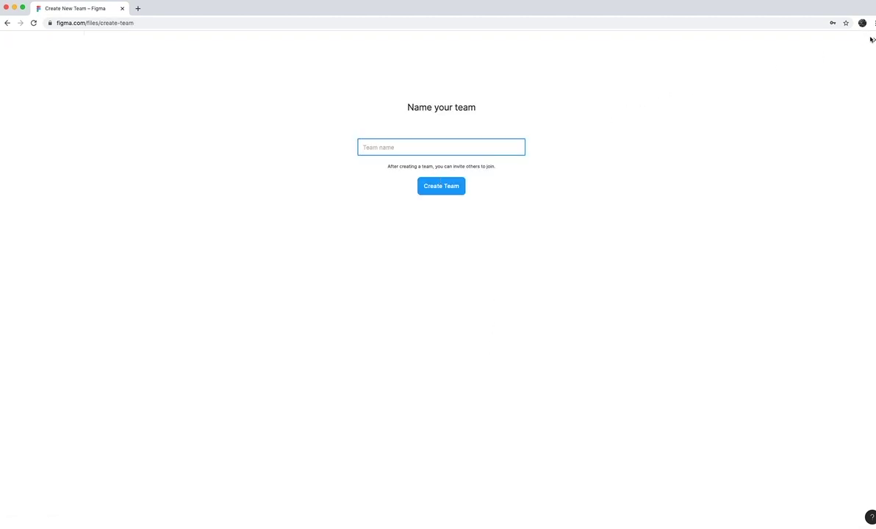
{"action": "left_click", "coordinate": [873, 39]}
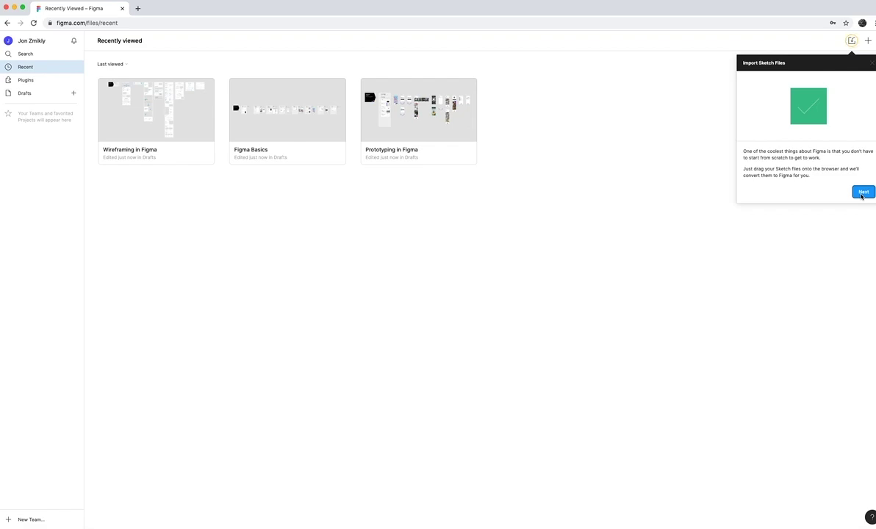
{"action": "left_click", "coordinate": [863, 192]}
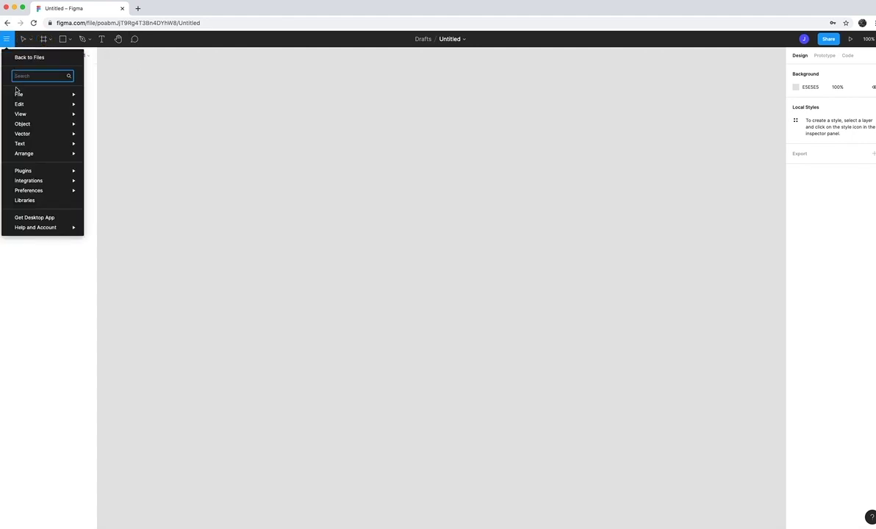
Return to the file browser and create a new draft design file from Drafts
{"action": "left_click", "coordinate": [23, 58]}
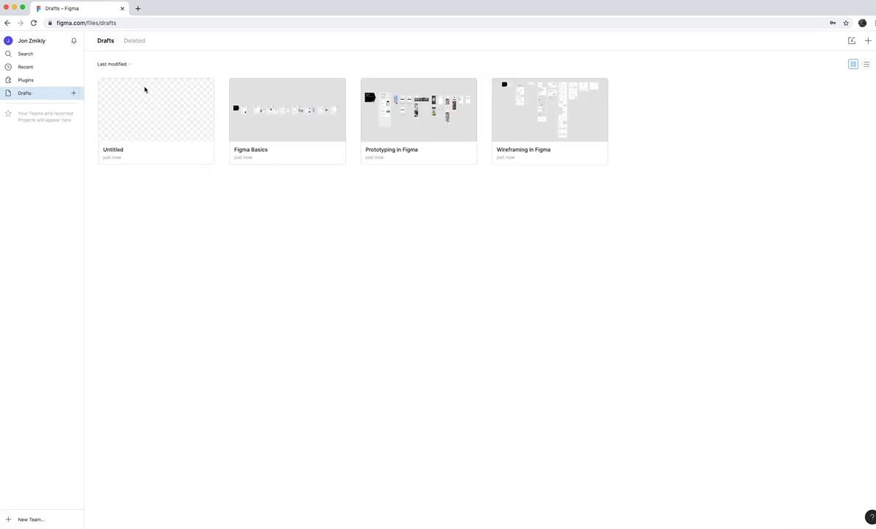
{"action": "left_click", "coordinate": [73, 93]}
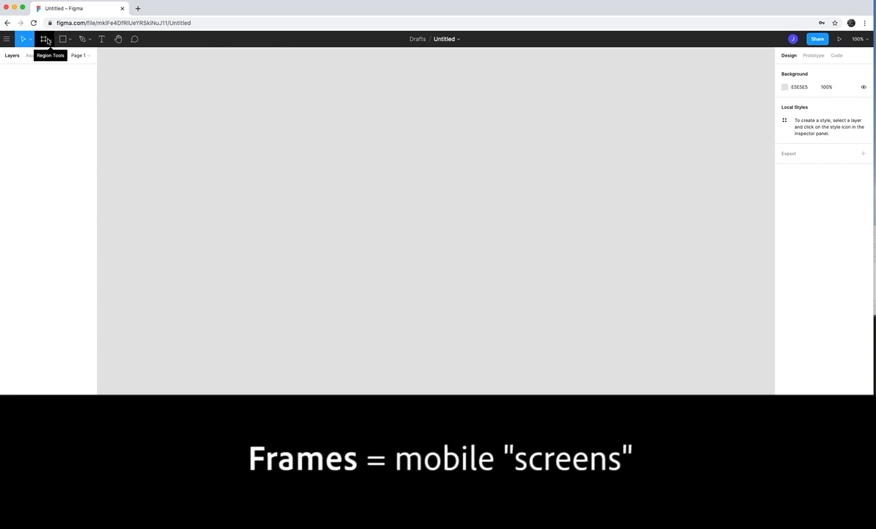
Switch to the Frame tool and add an iPhone 11 Pro / X frame (375 × 812)
{"action": "left_click", "coordinate": [48, 40]}
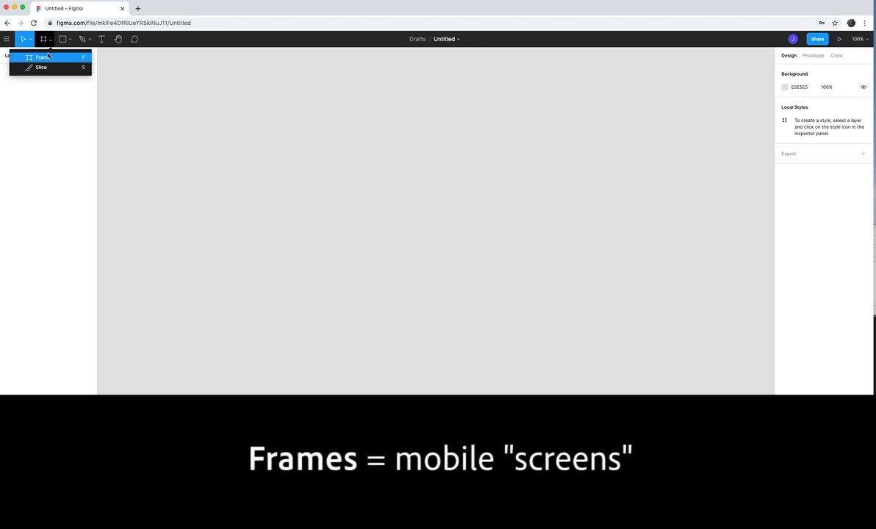
{"action": "left_click", "coordinate": [45, 58]}
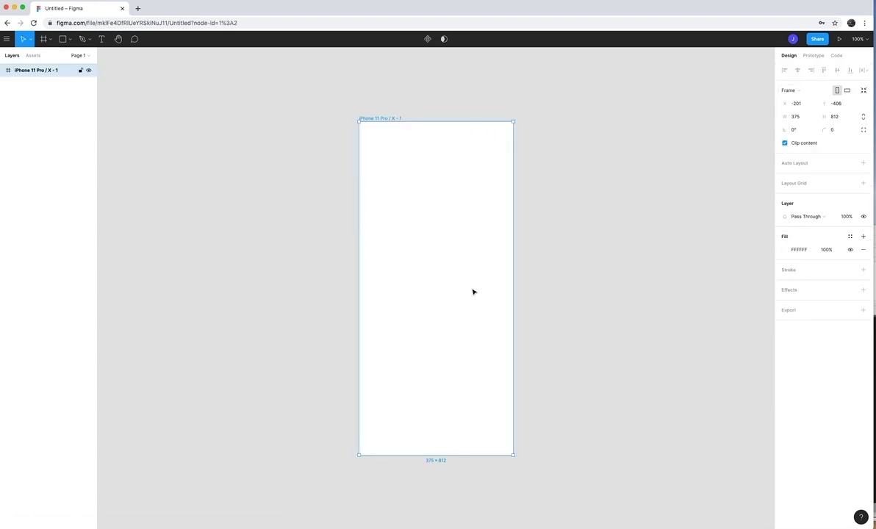
Move the rectangle to the frame's top-left corner and stretch it to 375 × 239
{"action": "left_click", "coordinate": [536, 230]}
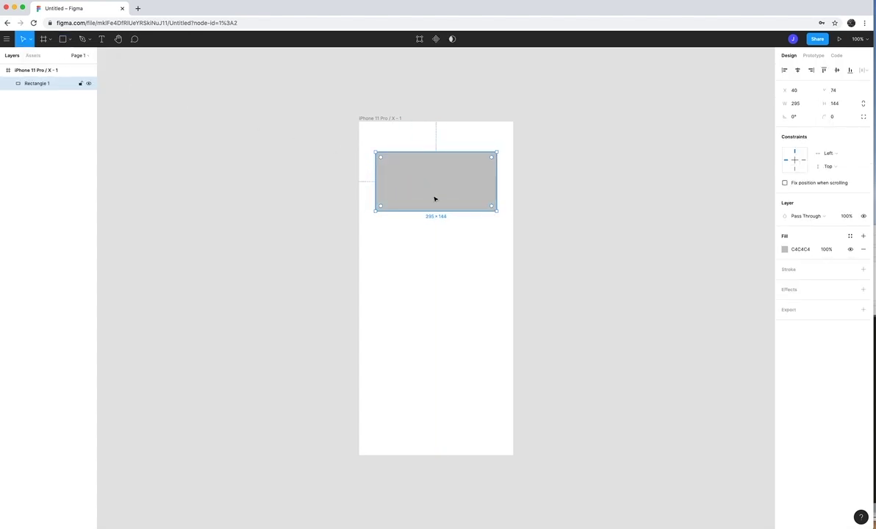
{"action": "left_click_drag", "start_coordinate": [434, 198], "coordinate": [417, 166]}
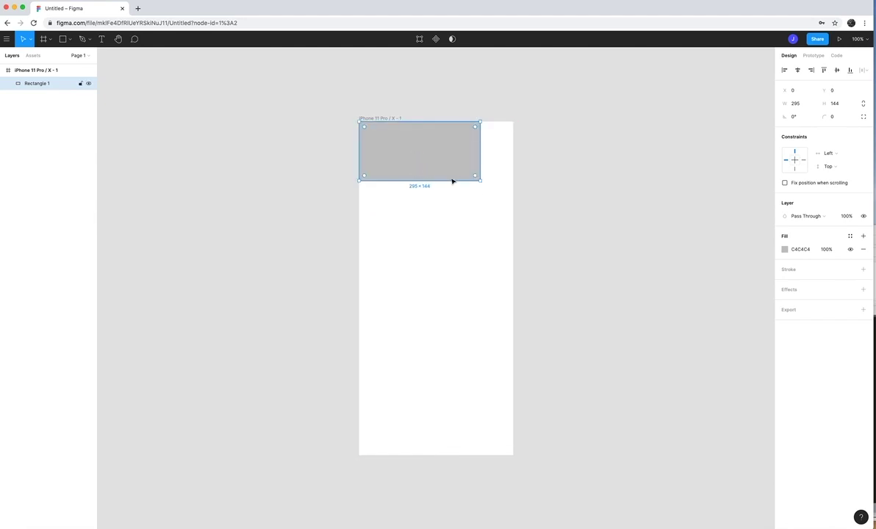
{"action": "left_click_drag", "start_coordinate": [480, 182], "coordinate": [513, 219]}
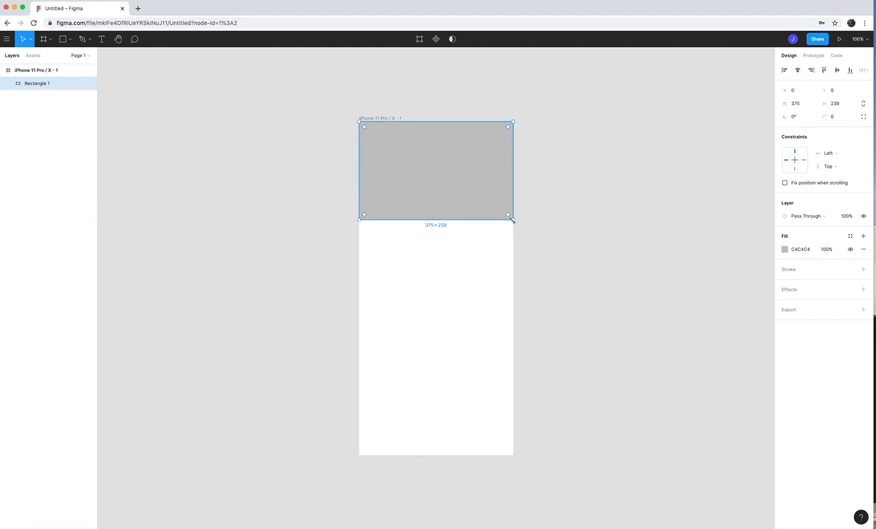
Fill the header rectangle dark red (B90101), add a 0-weight stroke and a Drop Shadow
{"action": "left_click", "coordinate": [784, 249]}
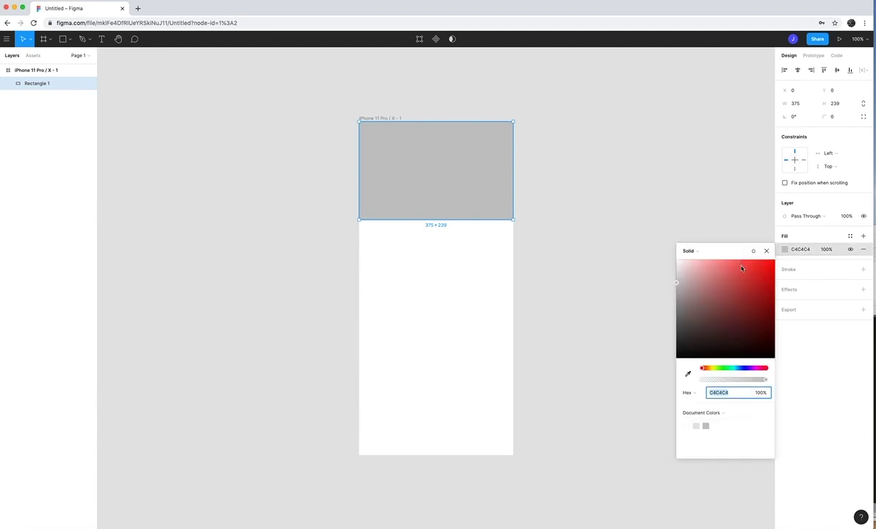
{"action": "left_click_drag", "start_coordinate": [741, 268], "coordinate": [773, 286]}
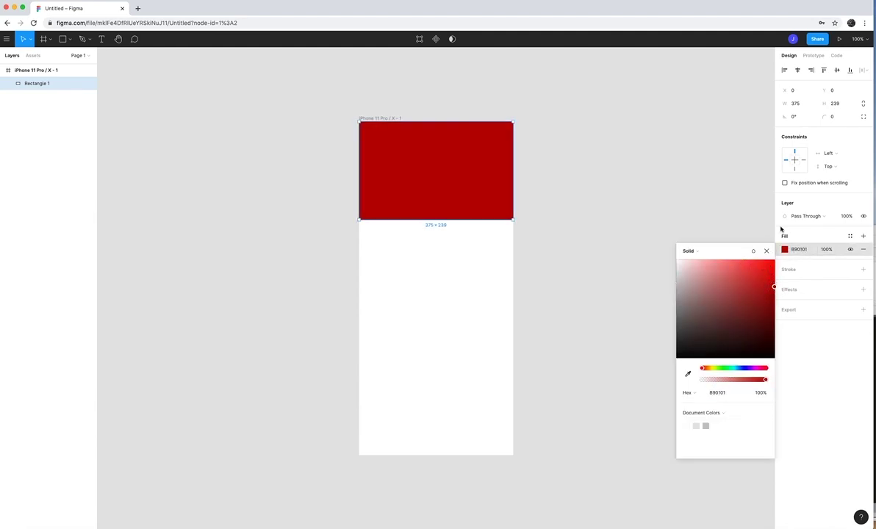
{"action": "left_click", "coordinate": [812, 272]}
{"action": "left_click", "coordinate": [820, 273]}
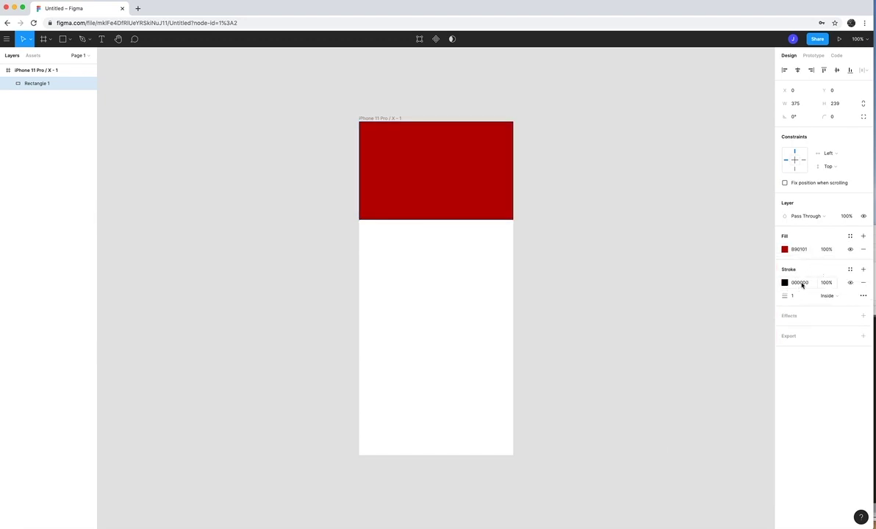
{"action": "mouse_move", "coordinate": [785, 296]}
{"action": "left_mouse_down"}
{"action": "mouse_move", "coordinate": [809, 295]}
{"action": "mouse_move", "coordinate": [786, 296]}
{"action": "mouse_move", "coordinate": [802, 299]}
{"action": "left_mouse_up"}
{"action": "left_click", "coordinate": [802, 316]}
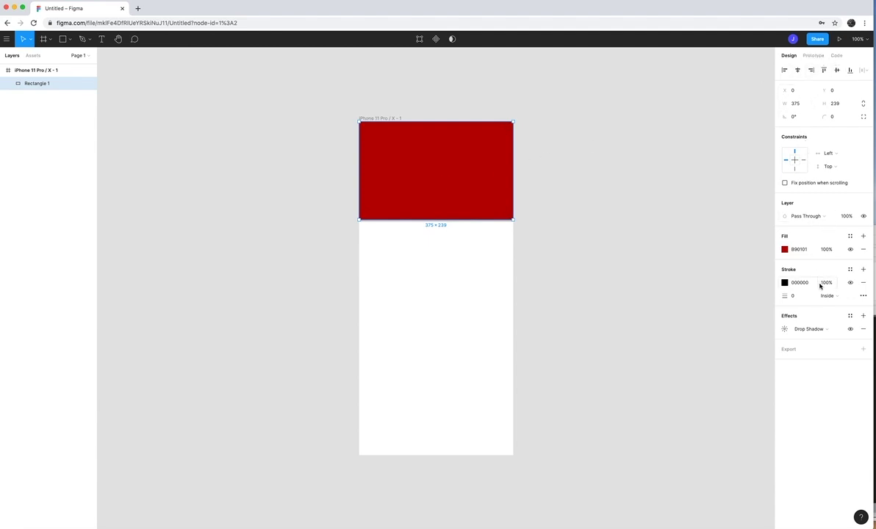
{"action": "left_click", "coordinate": [814, 56]}
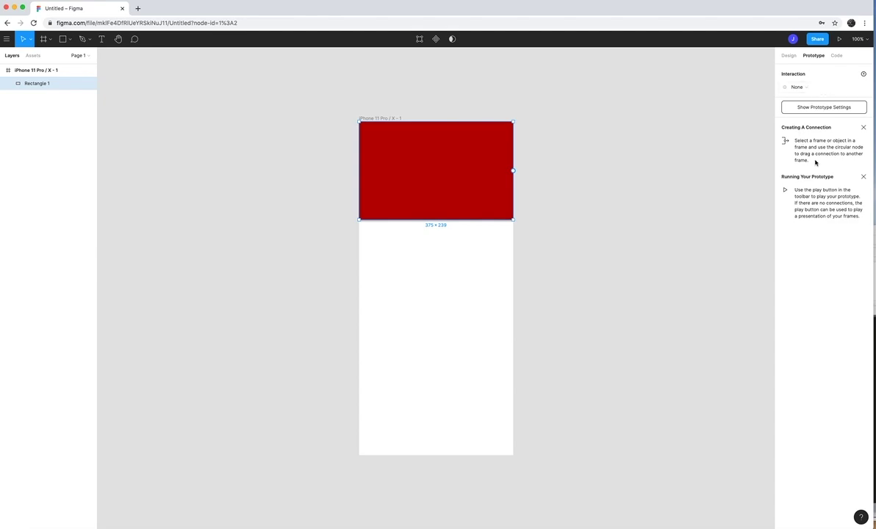
{"action": "left_click", "coordinate": [838, 56]}
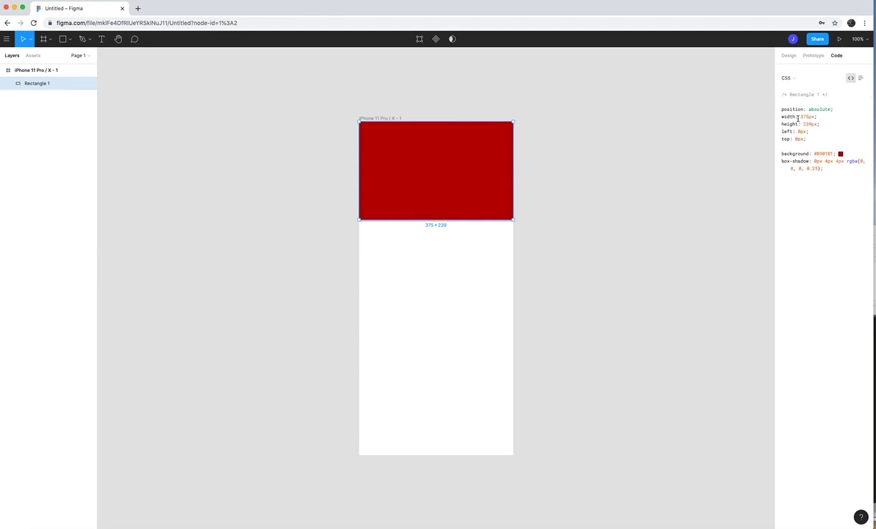
{"action": "left_click", "coordinate": [792, 79]}
{"action": "left_click", "coordinate": [792, 78]}
{"action": "left_click", "coordinate": [790, 57]}
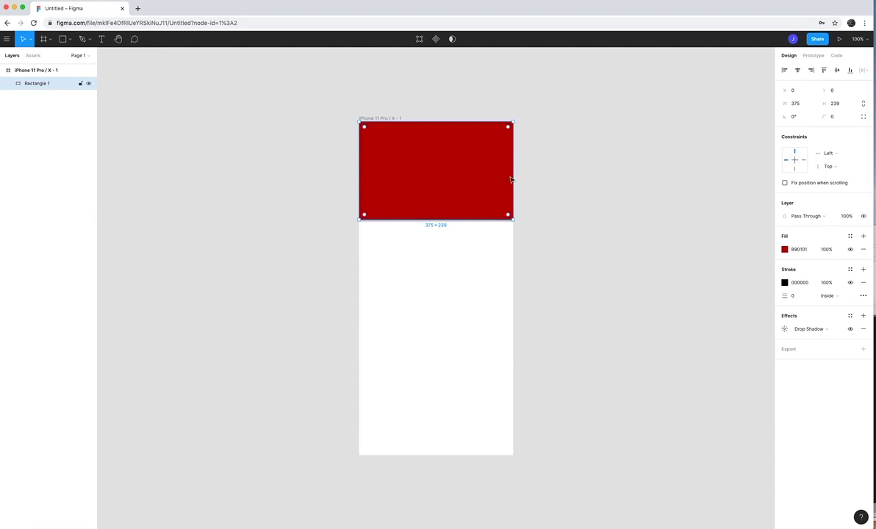
Try resizing and centring the header, then restore it full-width at 375 × 234, position 0, 0
{"action": "left_click_drag", "start_coordinate": [508, 216], "coordinate": [469, 207]}
{"action": "left_click_drag", "start_coordinate": [438, 177], "coordinate": [452, 190]}
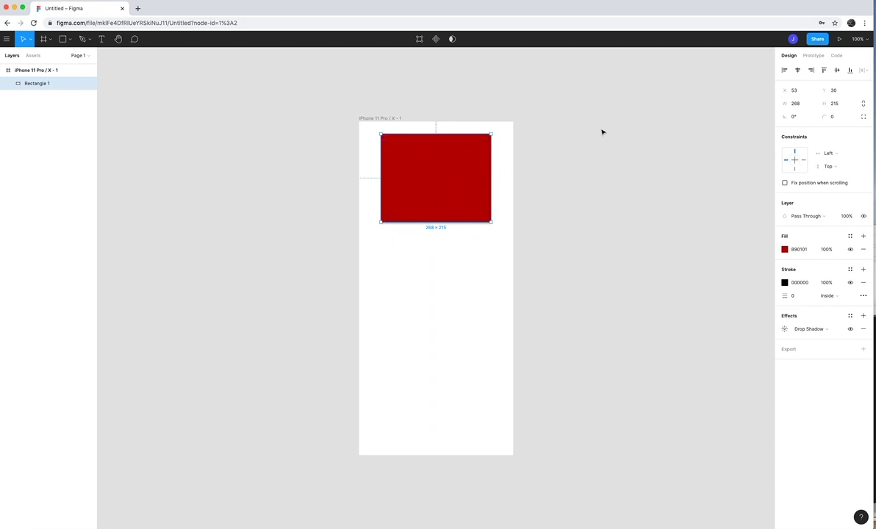
{"action": "left_click", "coordinate": [798, 71]}
{"action": "left_click", "coordinate": [837, 70]}
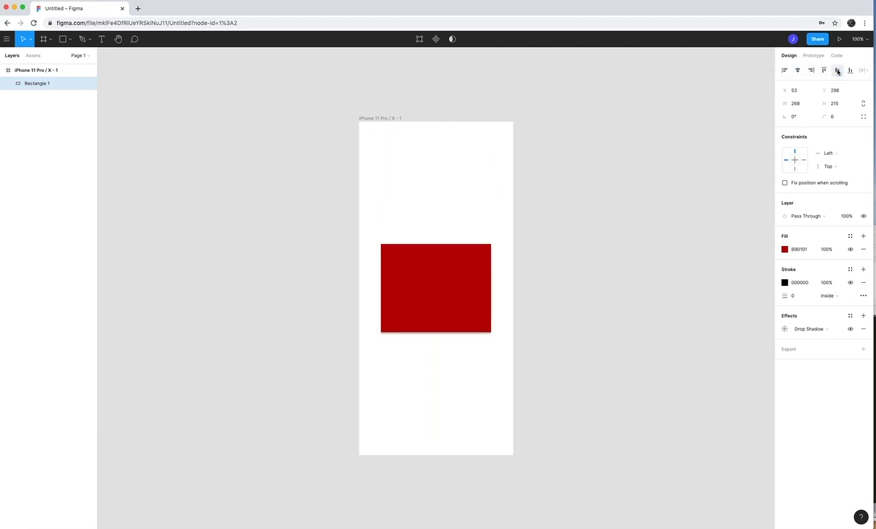
{"action": "left_click_drag", "start_coordinate": [453, 316], "coordinate": [455, 195]}
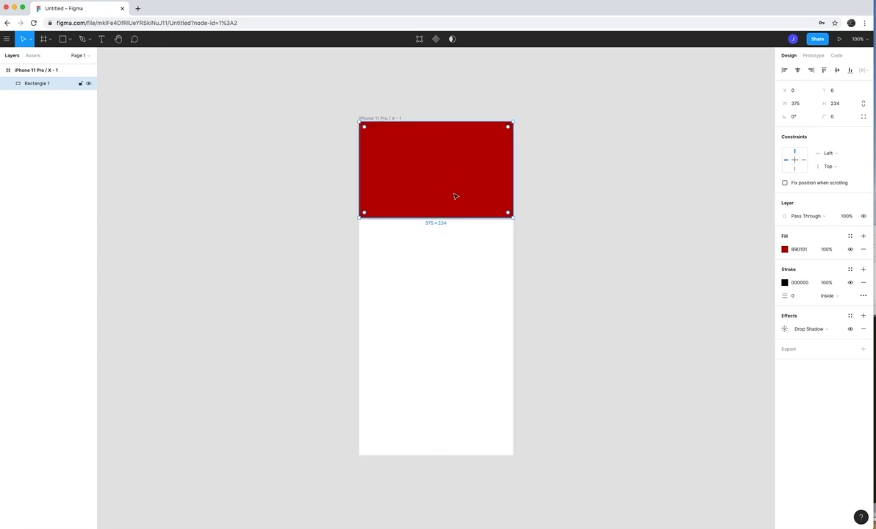
{"action": "left_click", "coordinate": [448, 246]}
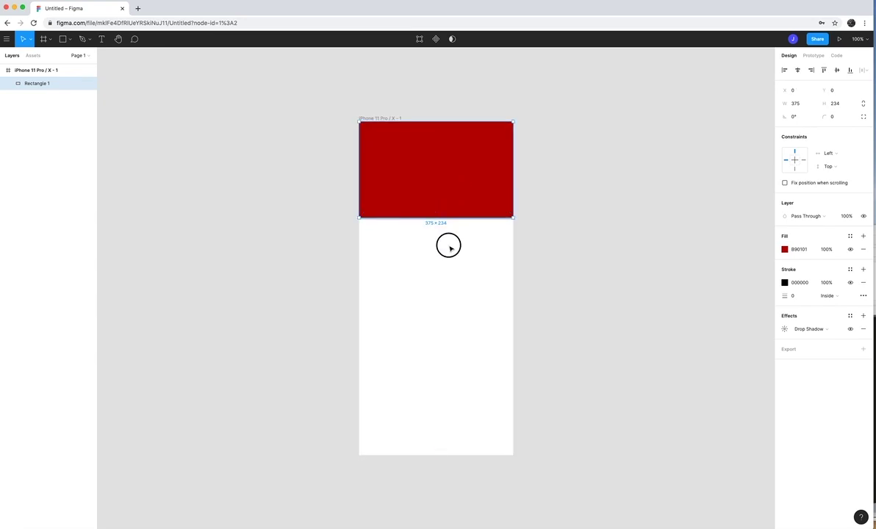
{"action": "left_click", "coordinate": [440, 166]}
Draw a grey star below the red header and round its corners to radius 8
{"action": "left_click", "coordinate": [430, 247]}
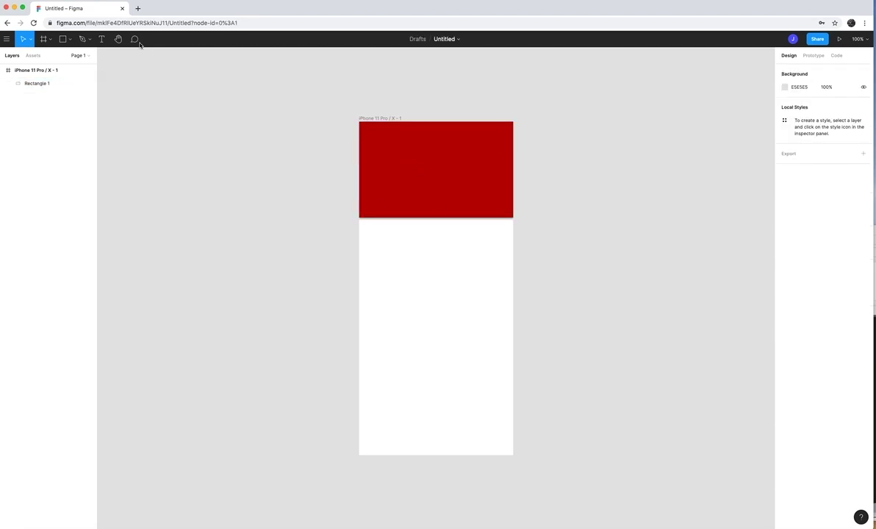
{"action": "left_click", "coordinate": [68, 42]}
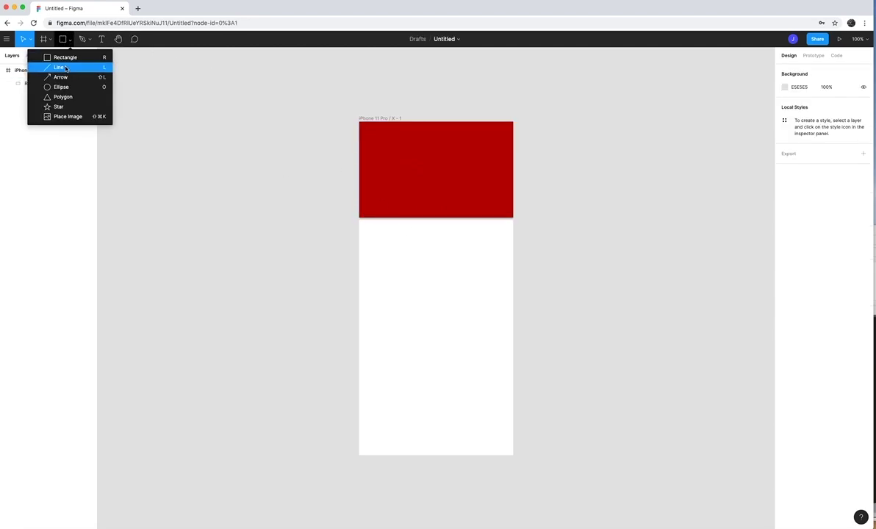
{"action": "left_click", "coordinate": [59, 107]}
{"action": "mouse_move", "coordinate": [386, 273]}
{"action": "left_mouse_down"}
{"action": "mouse_move", "coordinate": [481, 350]}
{"action": "mouse_move", "coordinate": [489, 369]}
{"action": "mouse_move", "coordinate": [485, 359]}
{"action": "left_mouse_up"}
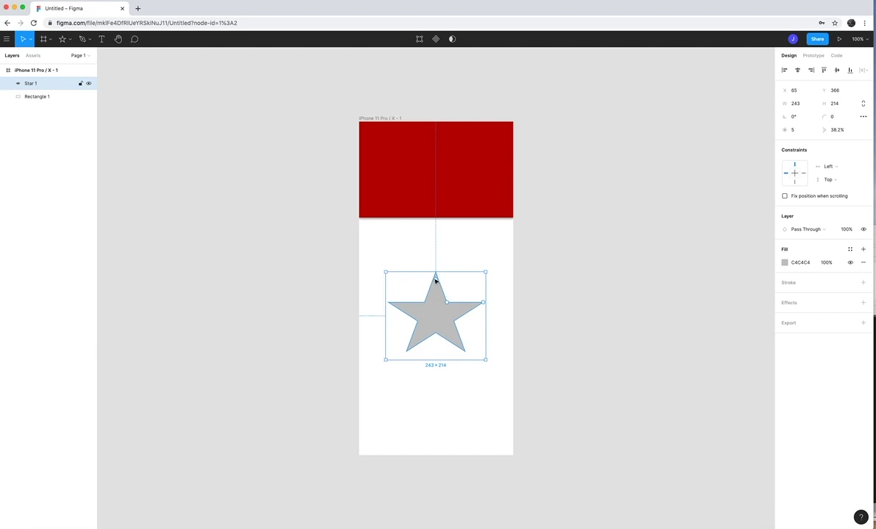
{"action": "left_click_drag", "start_coordinate": [435, 279], "coordinate": [447, 303]}
{"action": "left_click_drag", "start_coordinate": [447, 303], "coordinate": [434, 283]}
{"action": "left_click", "coordinate": [313, 238]}
Create a text box beneath the star with the Text tool
{"action": "left_click", "coordinate": [404, 362]}
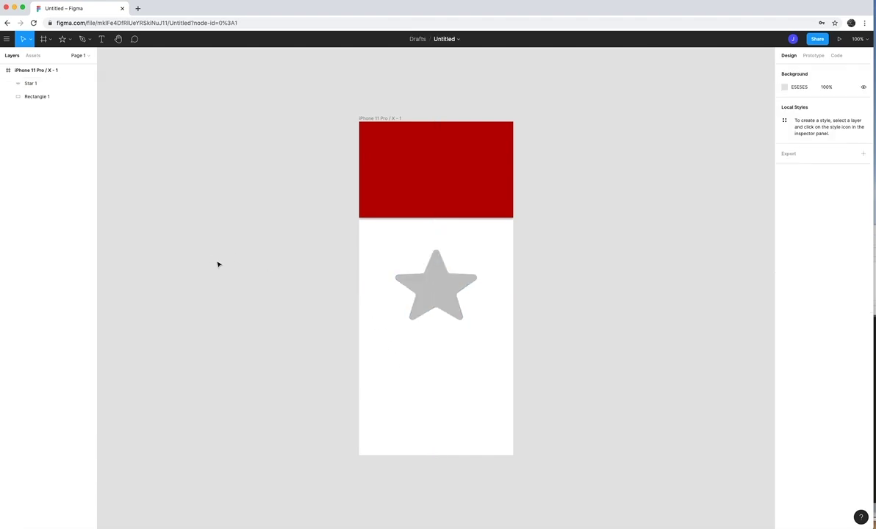
{"action": "left_click", "coordinate": [102, 41]}
{"action": "left_click_drag", "start_coordinate": [380, 348], "coordinate": [493, 381]}
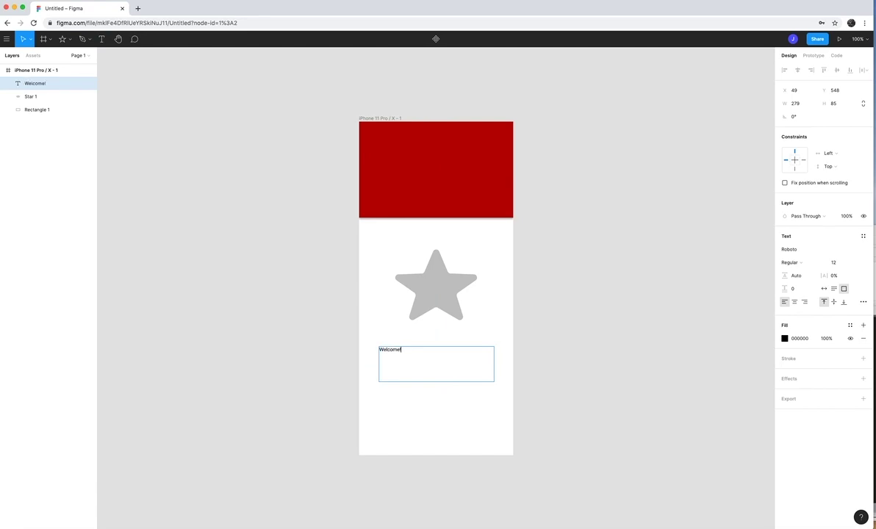
Centre-align the Welcome! text and set its font weight to Medium
{"action": "double_click", "coordinate": [402, 352]}
{"action": "left_click", "coordinate": [795, 302]}
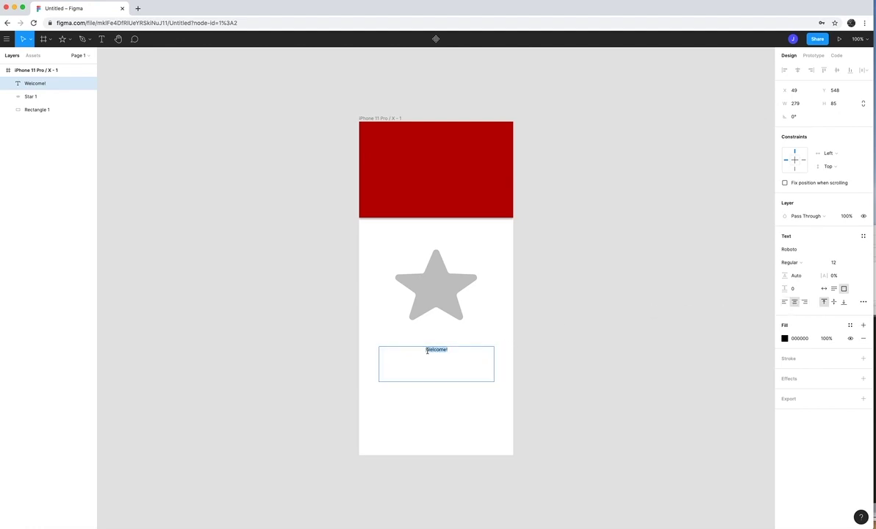
{"action": "left_click", "coordinate": [803, 263]}
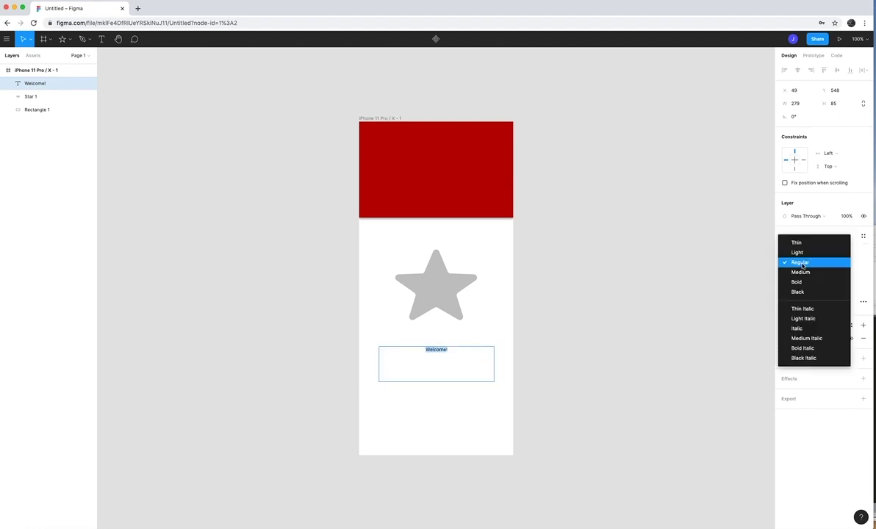
{"action": "left_click", "coordinate": [805, 272]}
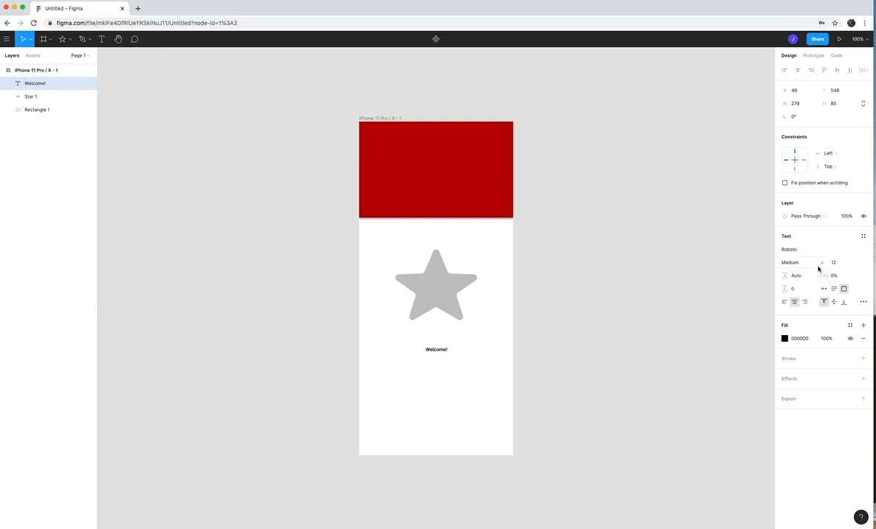
Set the Welcome! text to font size 48 and select all of it
{"action": "left_click", "coordinate": [836, 263]}
{"action": "left_click", "coordinate": [854, 264]}
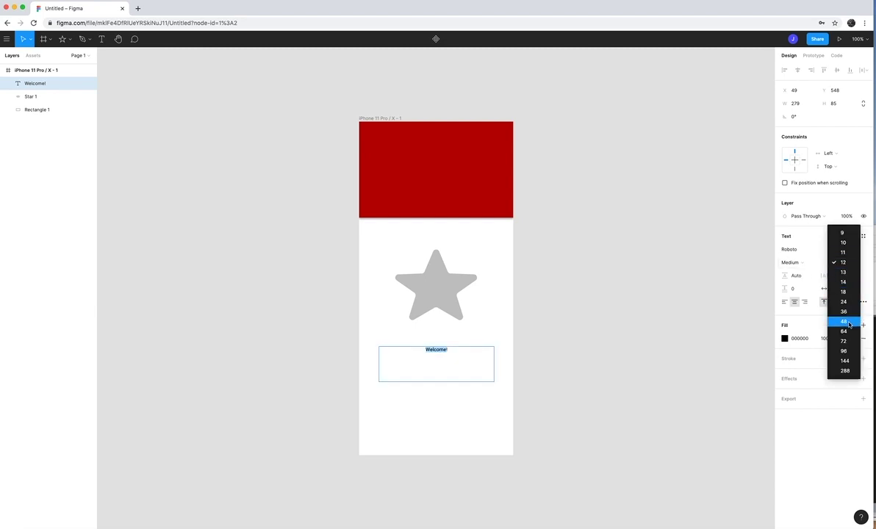
{"action": "left_click", "coordinate": [849, 324]}
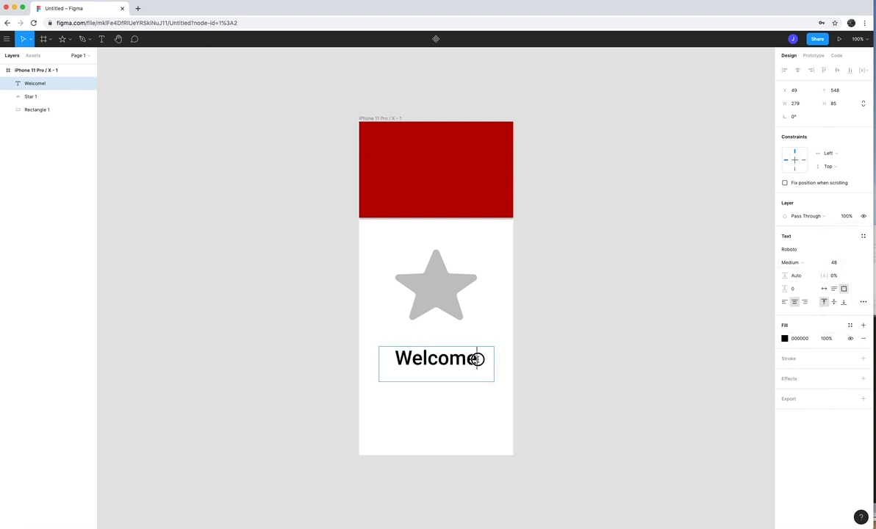
{"action": "left_click", "coordinate": [833, 262]}
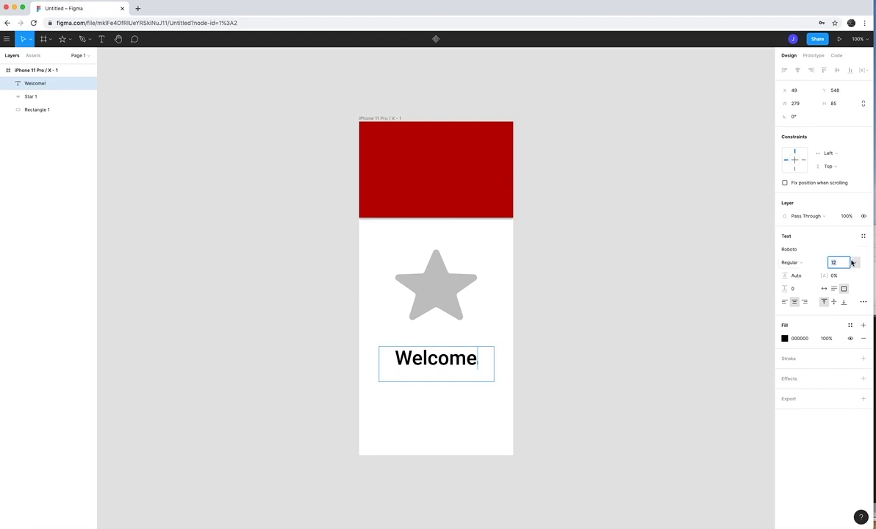
{"action": "left_click", "coordinate": [852, 263]}
{"action": "left_click", "coordinate": [845, 326]}
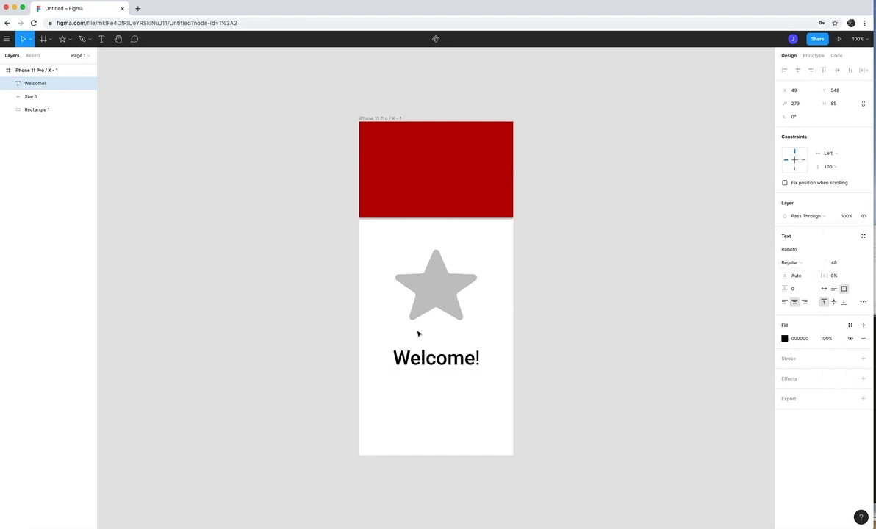
{"action": "double_click", "coordinate": [477, 357]}
{"action": "left_click_drag", "start_coordinate": [385, 359], "coordinate": [498, 363]}
Make the Welcome! text white (FFFFFF) and move it onto the red header
{"action": "left_click", "coordinate": [785, 339]}
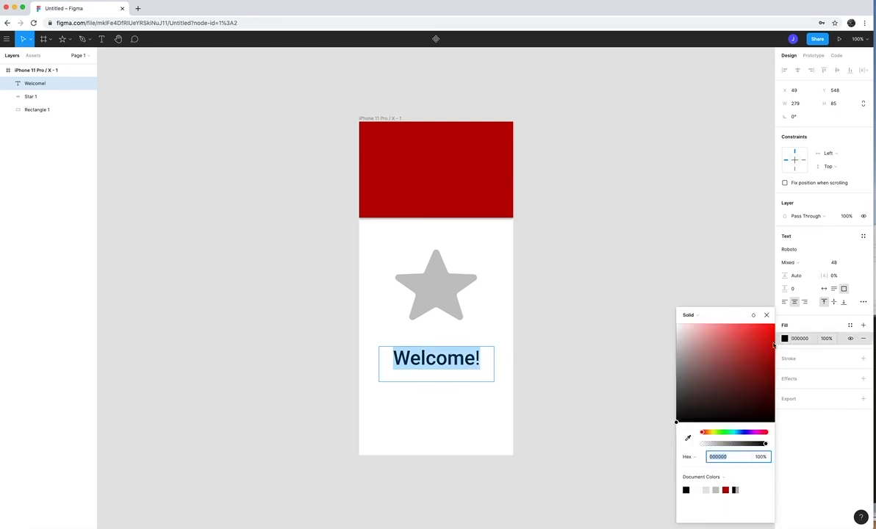
{"action": "type", "text": "FFFFFF"}
{"action": "key", "text": "Return"}
{"action": "key", "text": "Escape"}
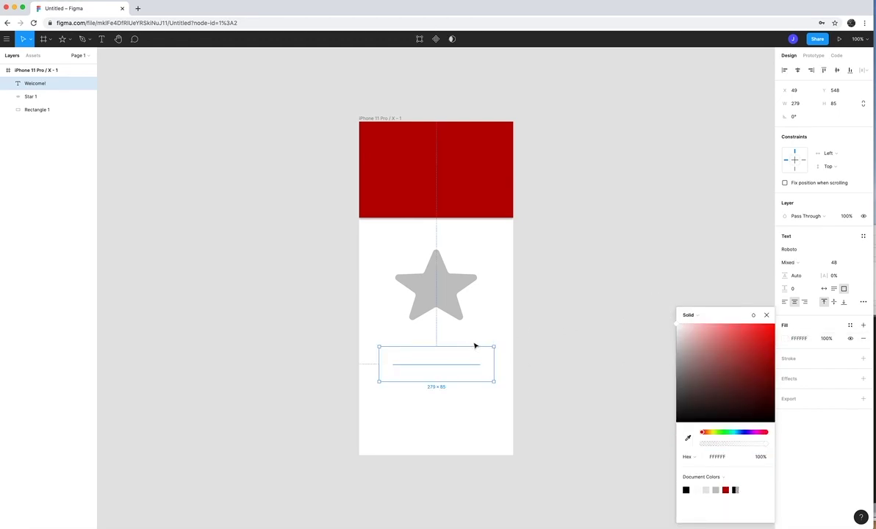
{"action": "left_click_drag", "start_coordinate": [448, 367], "coordinate": [435, 174]}
{"action": "left_click", "coordinate": [548, 203]}
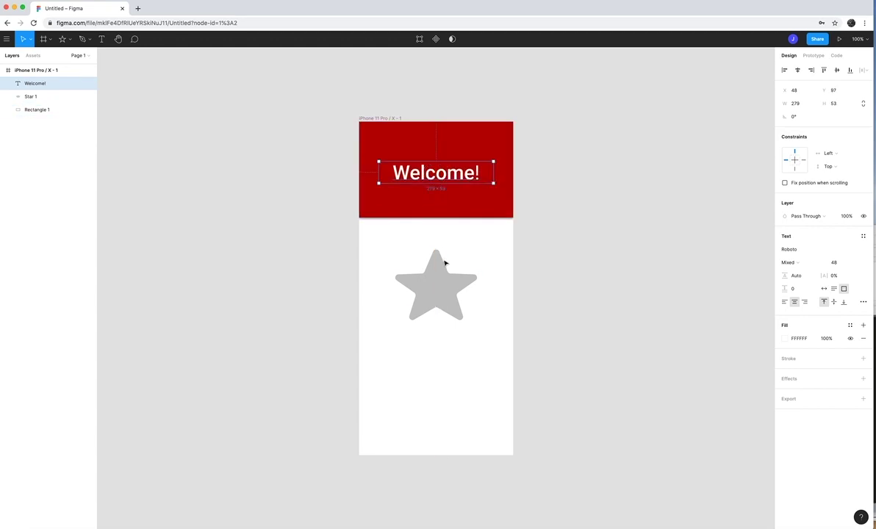
Select and deselect the star, then the Welcome! text, to check them
{"action": "left_click", "coordinate": [433, 287]}
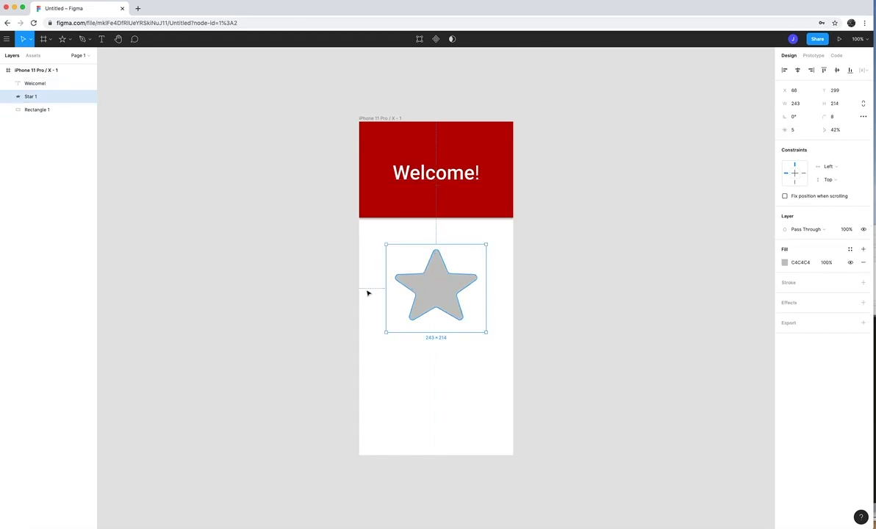
{"action": "left_click", "coordinate": [319, 294]}
{"action": "left_click", "coordinate": [429, 179]}
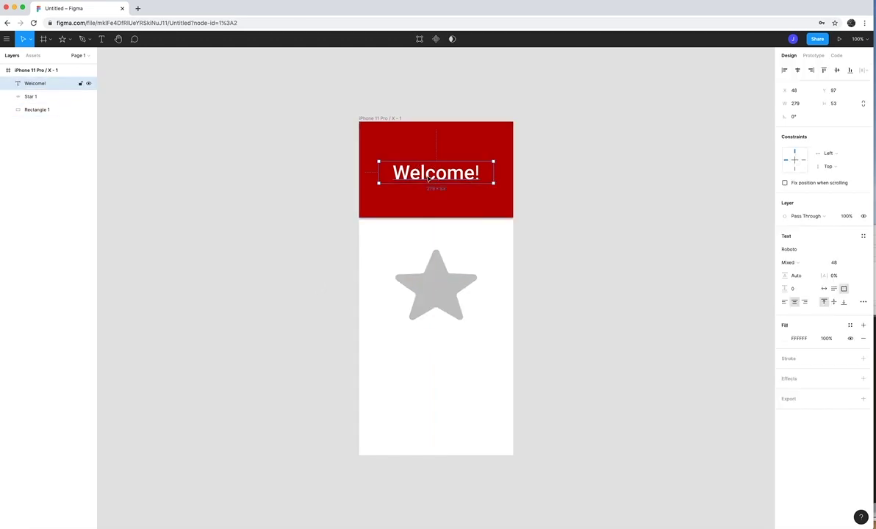
{"action": "left_click", "coordinate": [261, 199]}
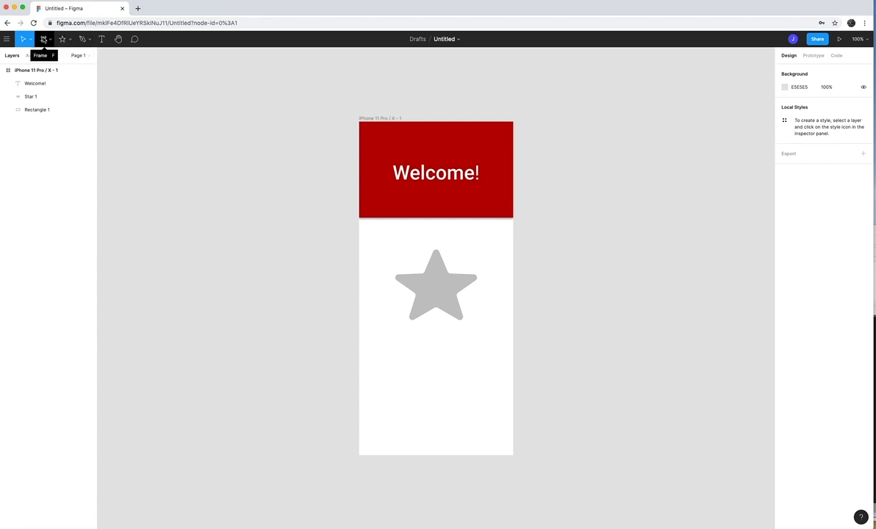
Start Place Image from the shape tools, cancel the file picker, and open a new Chrome tab
{"action": "left_click", "coordinate": [66, 41]}
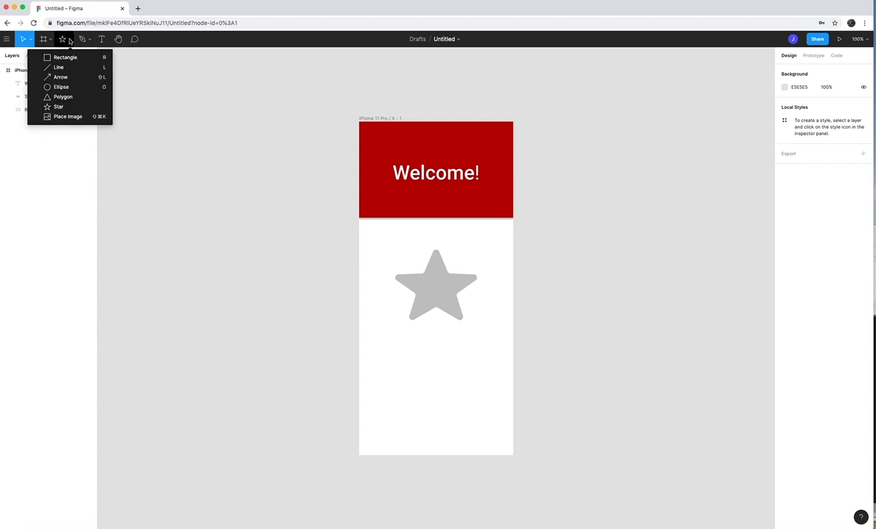
{"action": "left_click", "coordinate": [62, 118]}
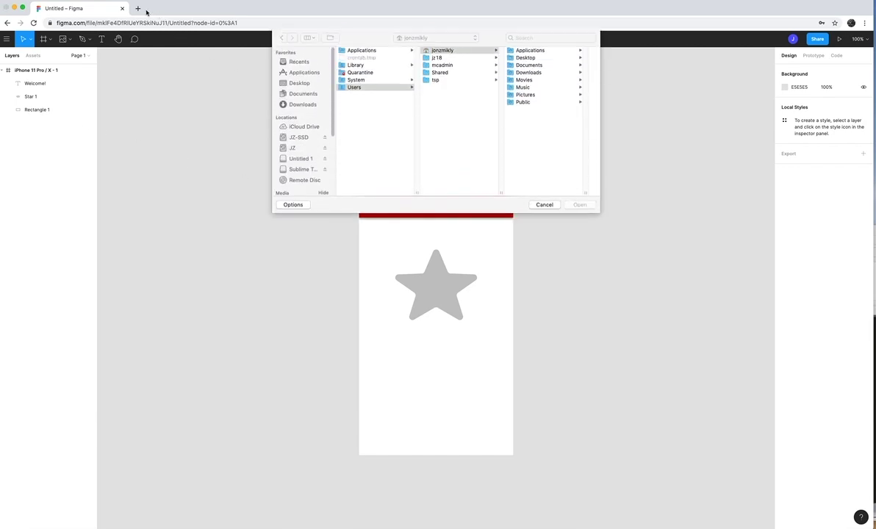
{"action": "left_click", "coordinate": [544, 204]}
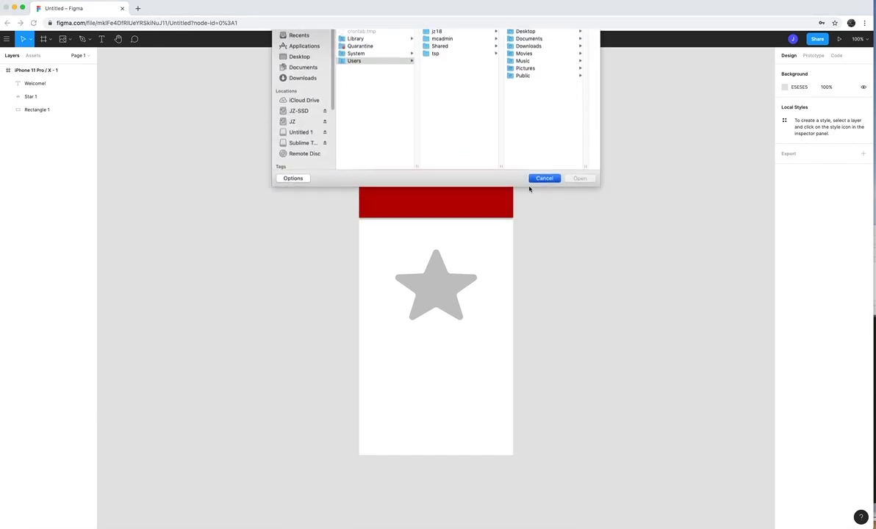
{"action": "left_click", "coordinate": [138, 8]}
Google 'pixa', go to Pixabay, and search it for 'puppies'
{"action": "type", "text": "pixa"}
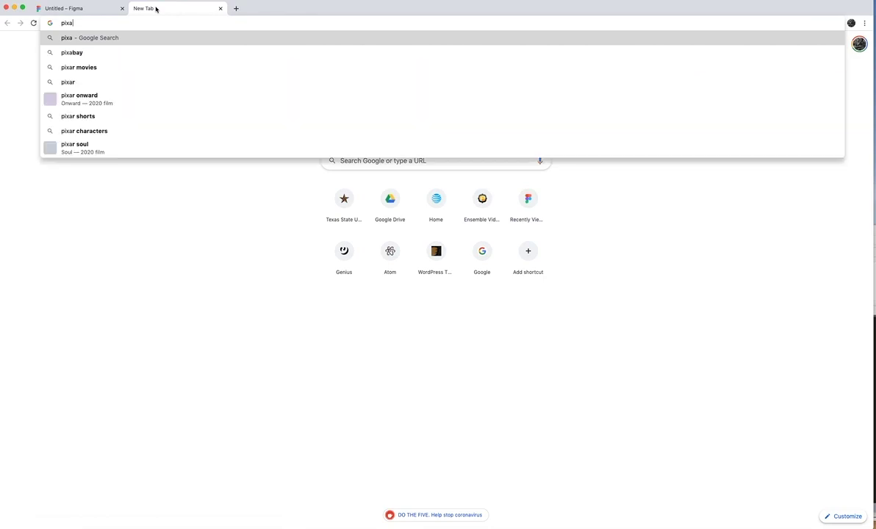
{"action": "key", "text": "Return"}
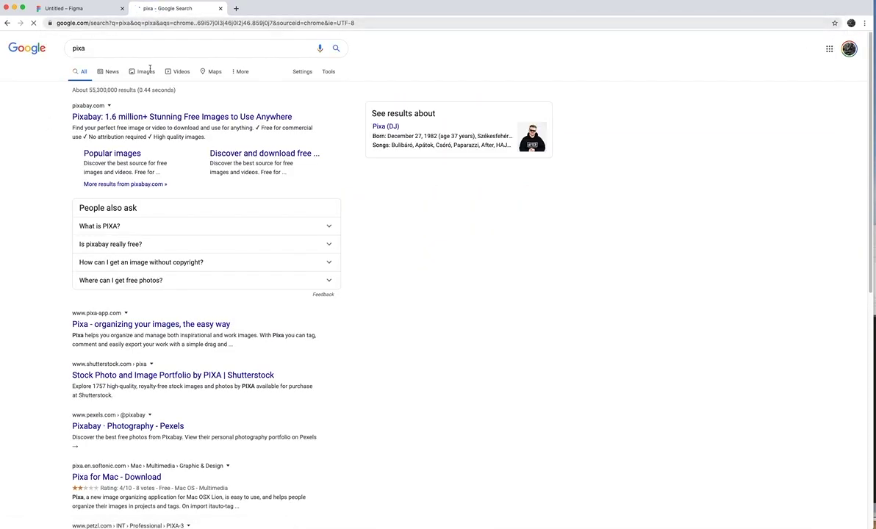
{"action": "left_click", "coordinate": [125, 116]}
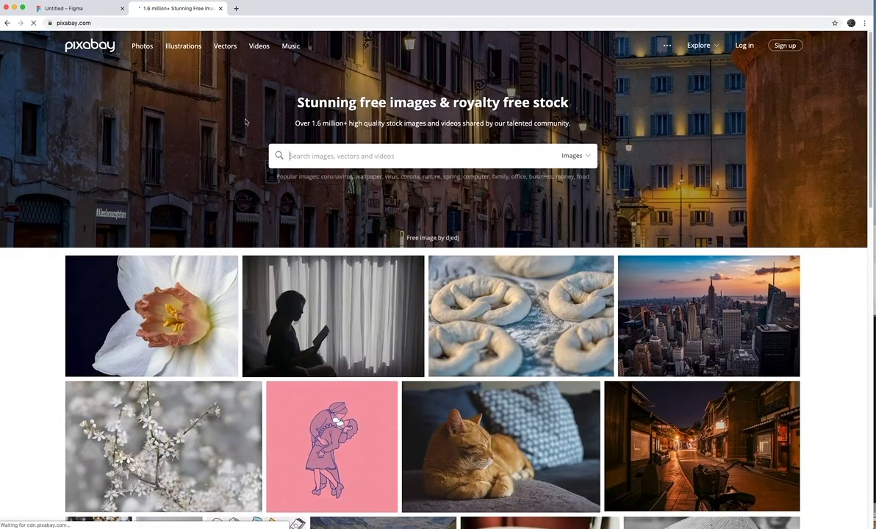
{"action": "left_click", "coordinate": [302, 156]}
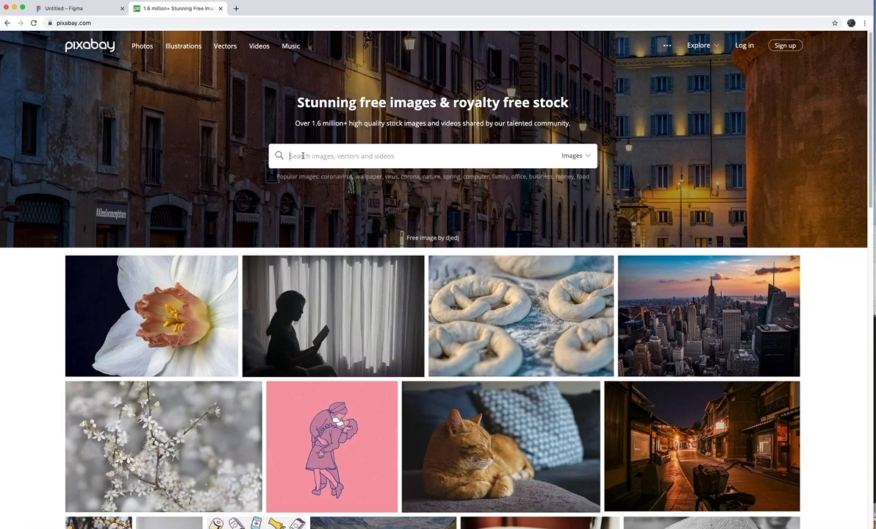
{"action": "type", "text": "puppi"}
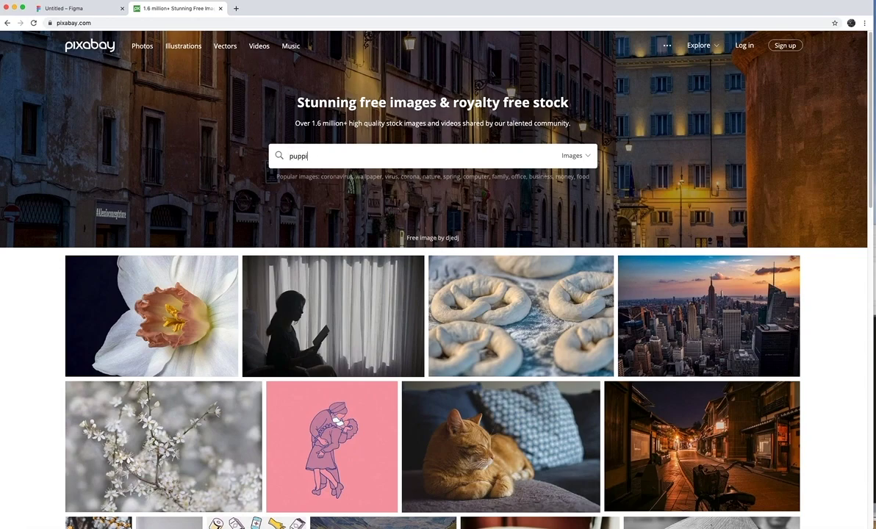
{"action": "type", "text": "es"}
{"action": "key", "text": "Return"}
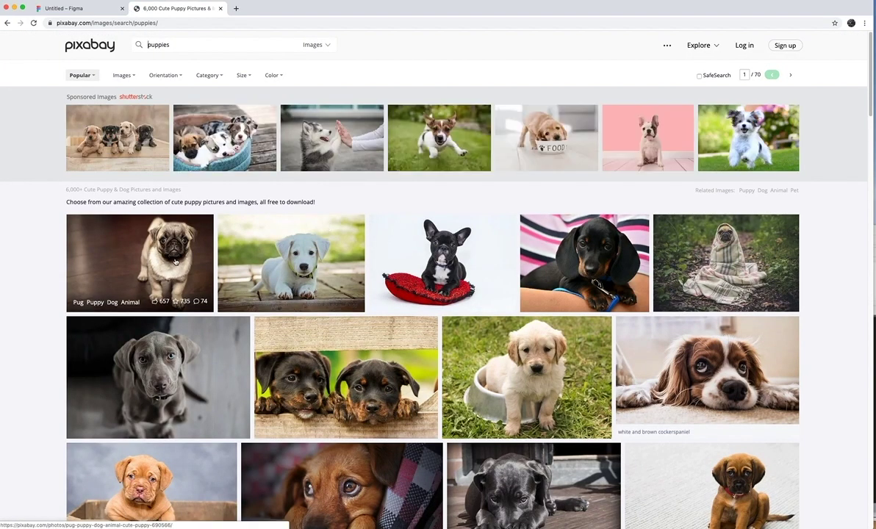
Download the pug puppy photo at 1280×853, passing the reCAPTCHA
{"action": "left_click", "coordinate": [175, 259]}
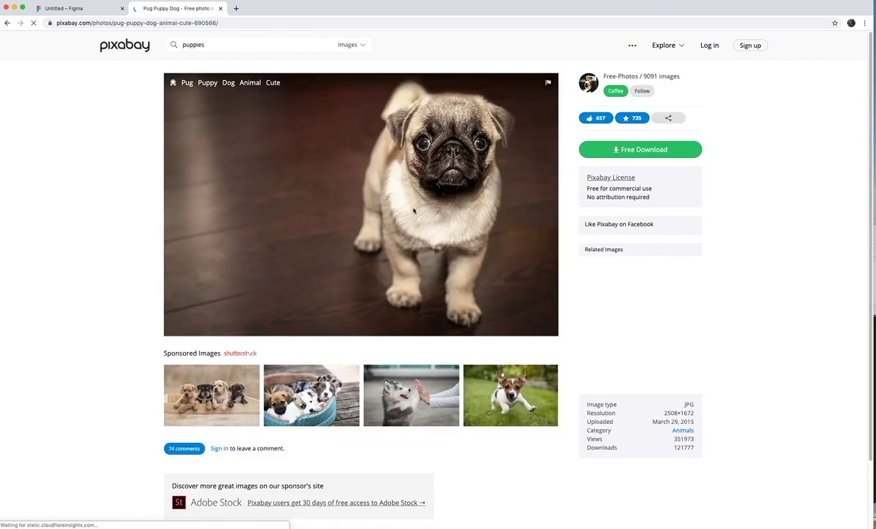
{"action": "left_click", "coordinate": [598, 147]}
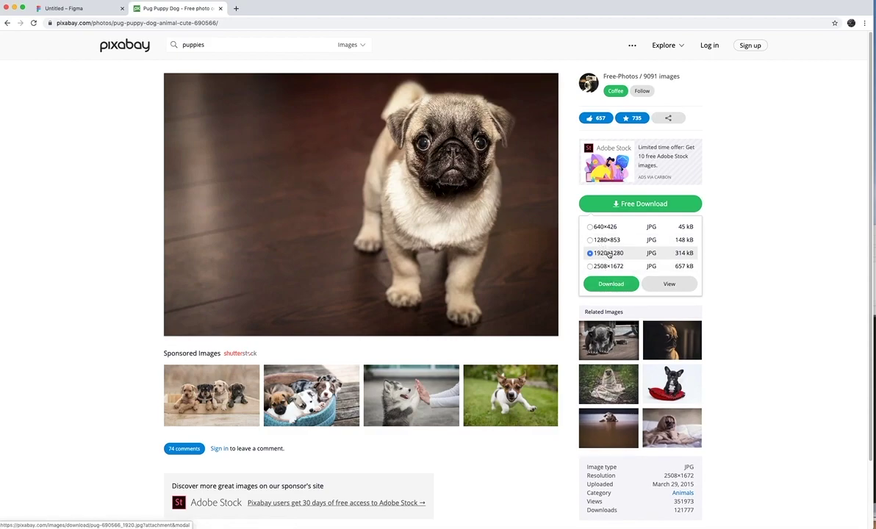
{"action": "left_click", "coordinate": [597, 240]}
{"action": "left_click", "coordinate": [612, 284]}
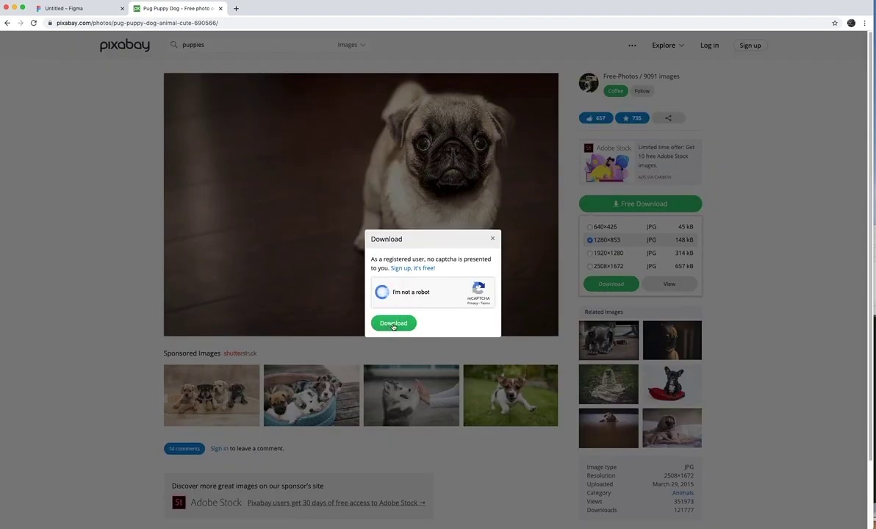
{"action": "left_click", "coordinate": [393, 324]}
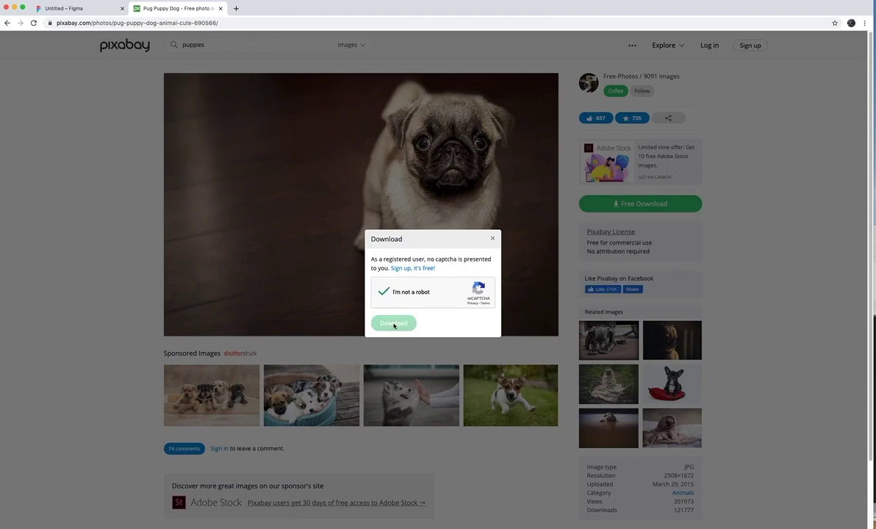
Back in Figma, load pug-690566_1280.jpg from Downloads with Place Image
{"action": "left_click", "coordinate": [61, 9]}
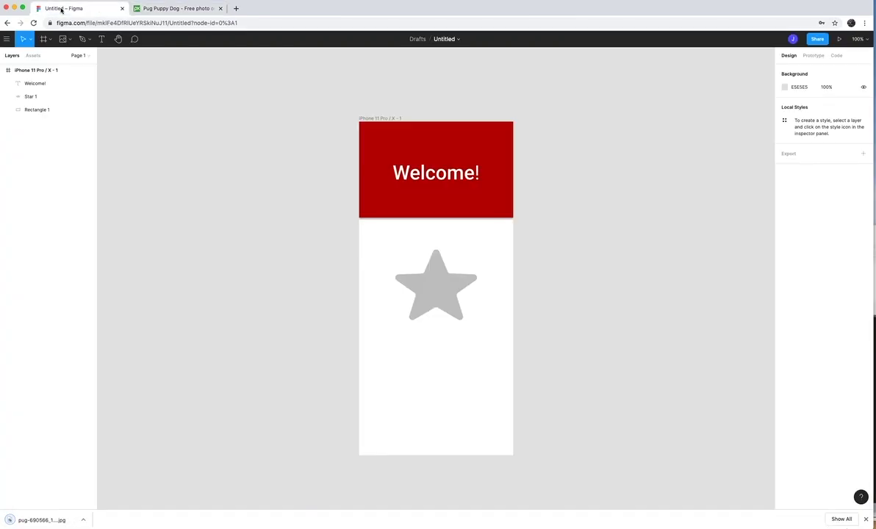
{"action": "left_click", "coordinate": [68, 39]}
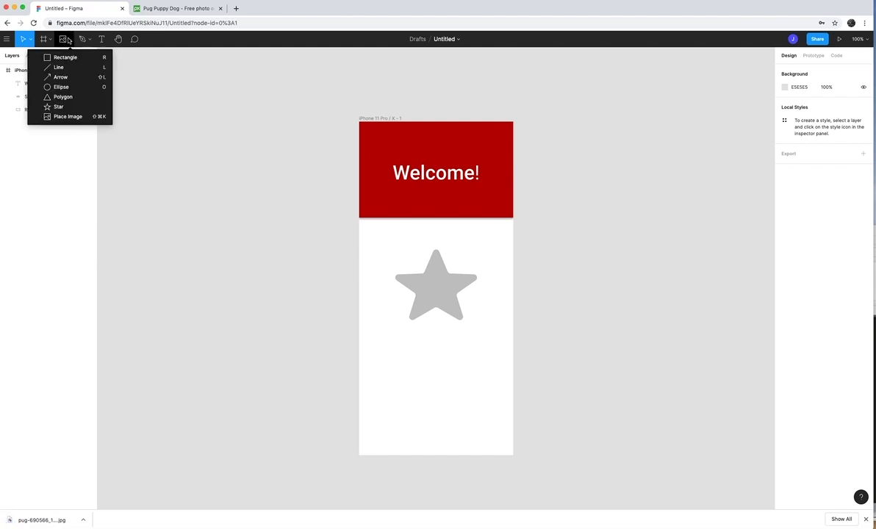
{"action": "left_click", "coordinate": [71, 116]}
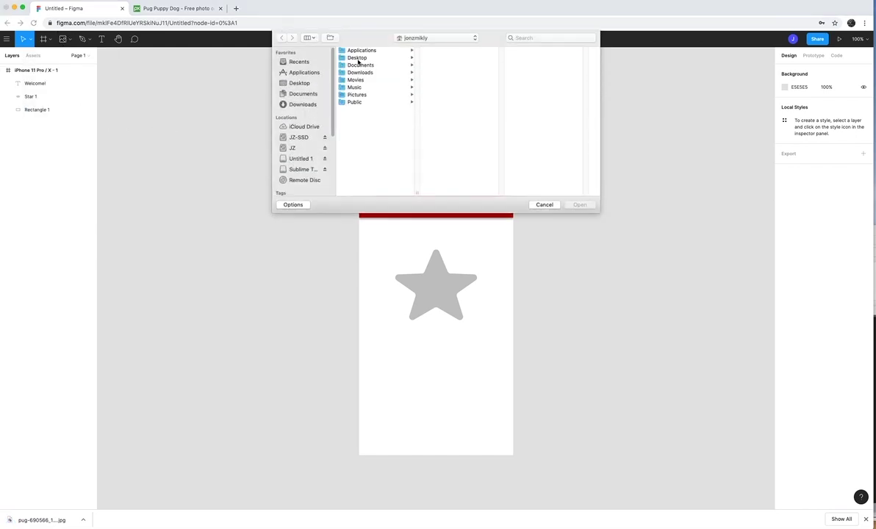
{"action": "left_click", "coordinate": [302, 104]}
{"action": "left_click", "coordinate": [358, 59]}
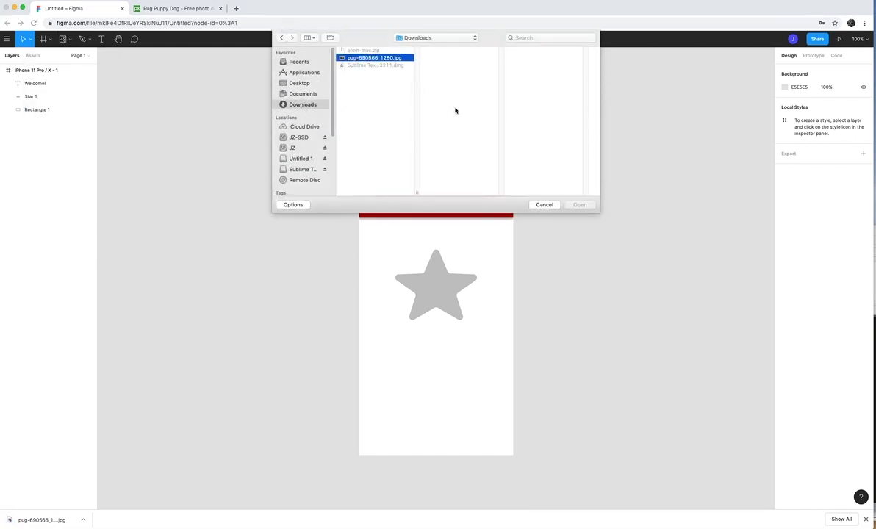
{"action": "left_click", "coordinate": [580, 204]}
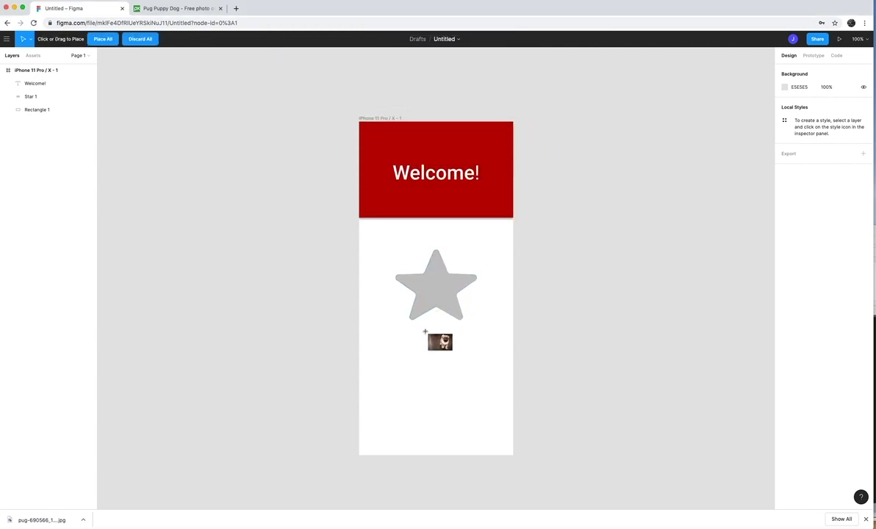
Place the pug photo at 451 × 349 in the frame's bottom, below the raised star
{"action": "left_click_drag", "start_coordinate": [360, 339], "coordinate": [544, 478]}
{"action": "left_click_drag", "start_coordinate": [507, 431], "coordinate": [462, 376]}
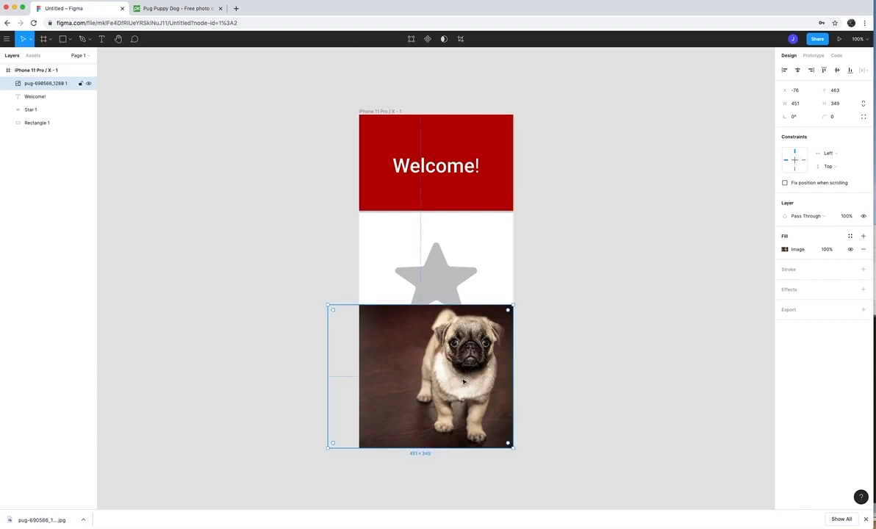
{"action": "left_click_drag", "start_coordinate": [440, 288], "coordinate": [438, 262]}
Deselect the star and review the pug, Welcome!, star and header layers in the Layers panel
{"action": "left_click", "coordinate": [570, 266]}
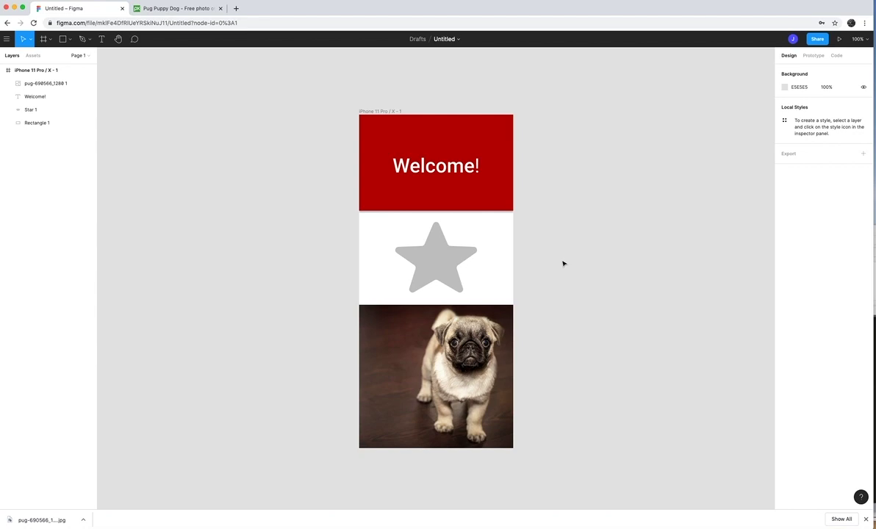
{"action": "left_click", "coordinate": [47, 85]}
{"action": "left_click", "coordinate": [40, 95]}
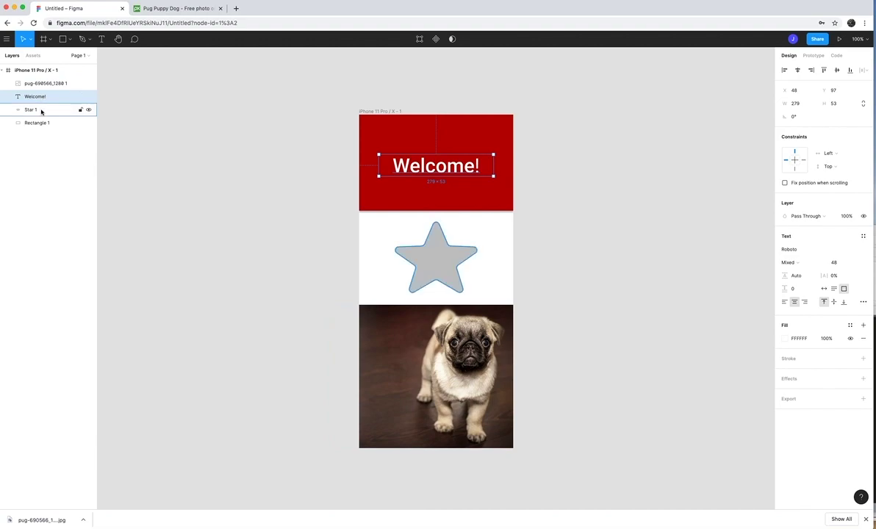
{"action": "left_click", "coordinate": [40, 109]}
{"action": "left_click", "coordinate": [40, 122]}
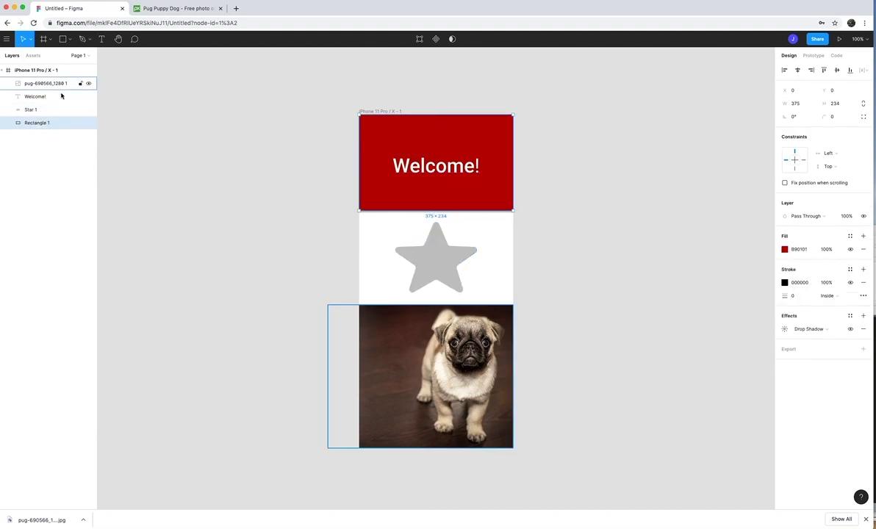
{"action": "left_click", "coordinate": [51, 180]}
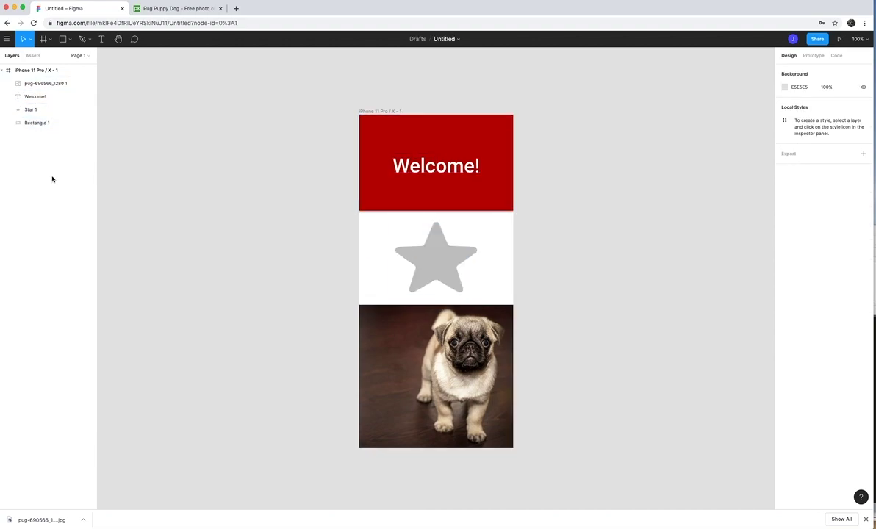
Shorten the red header rectangle to 375 × 230
{"action": "left_click", "coordinate": [424, 166]}
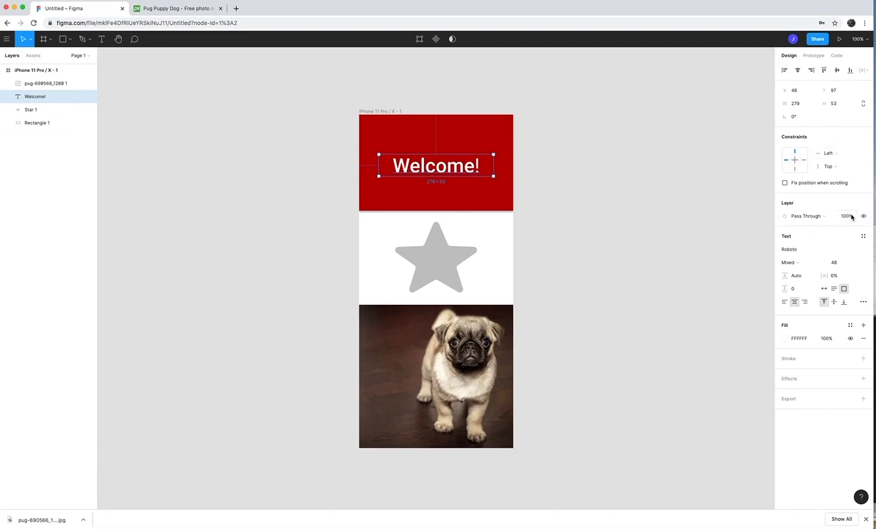
{"action": "left_click", "coordinate": [431, 205]}
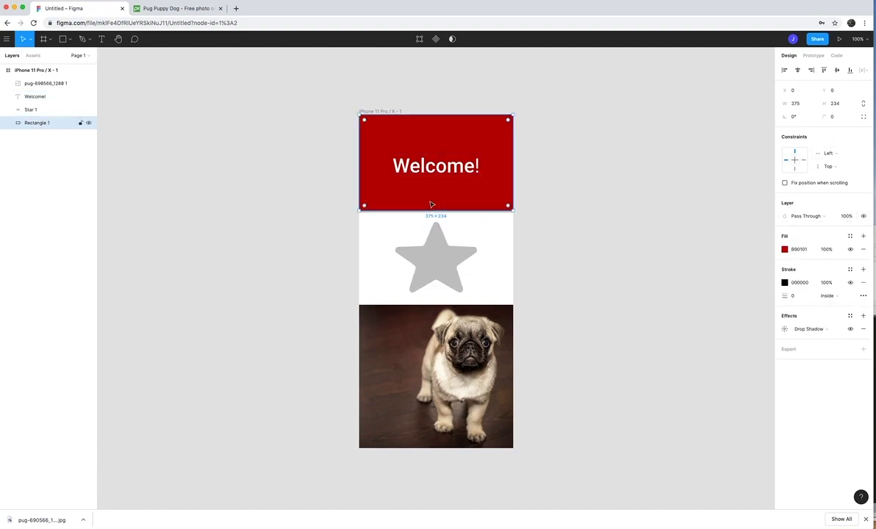
{"action": "left_click_drag", "start_coordinate": [426, 209], "coordinate": [426, 207]}
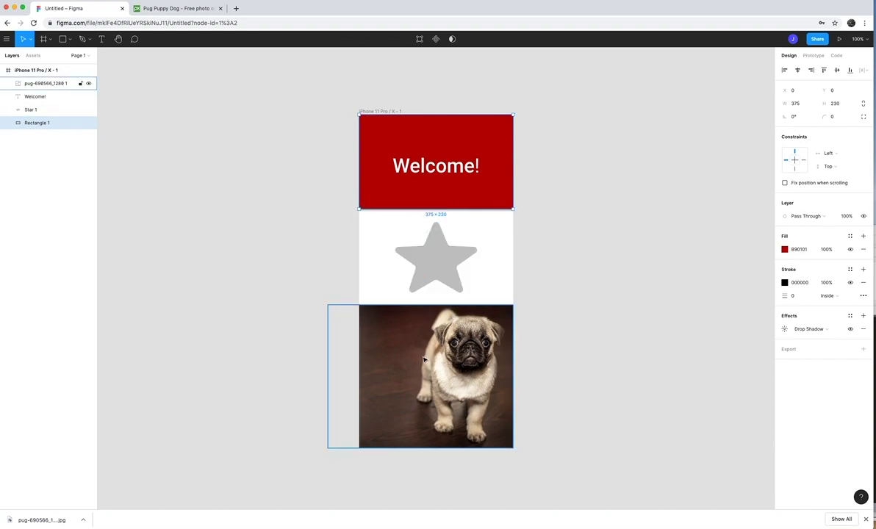
{"action": "left_click", "coordinate": [530, 340]}
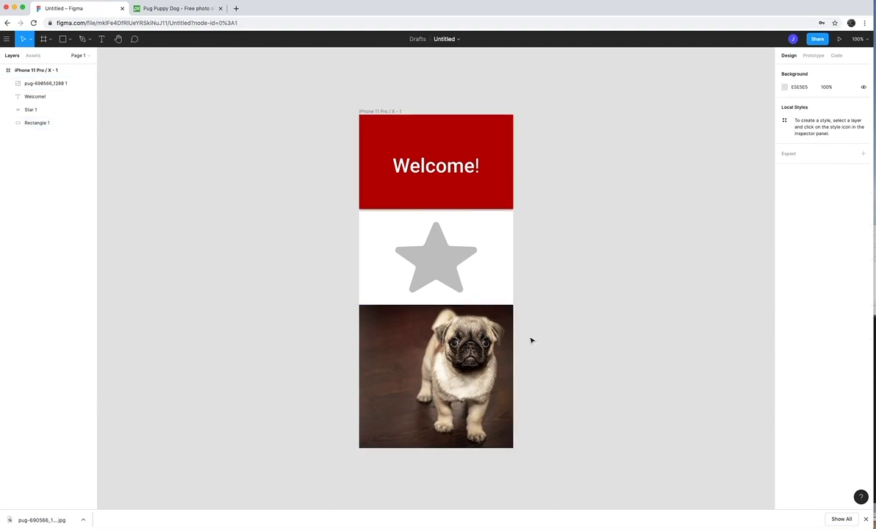